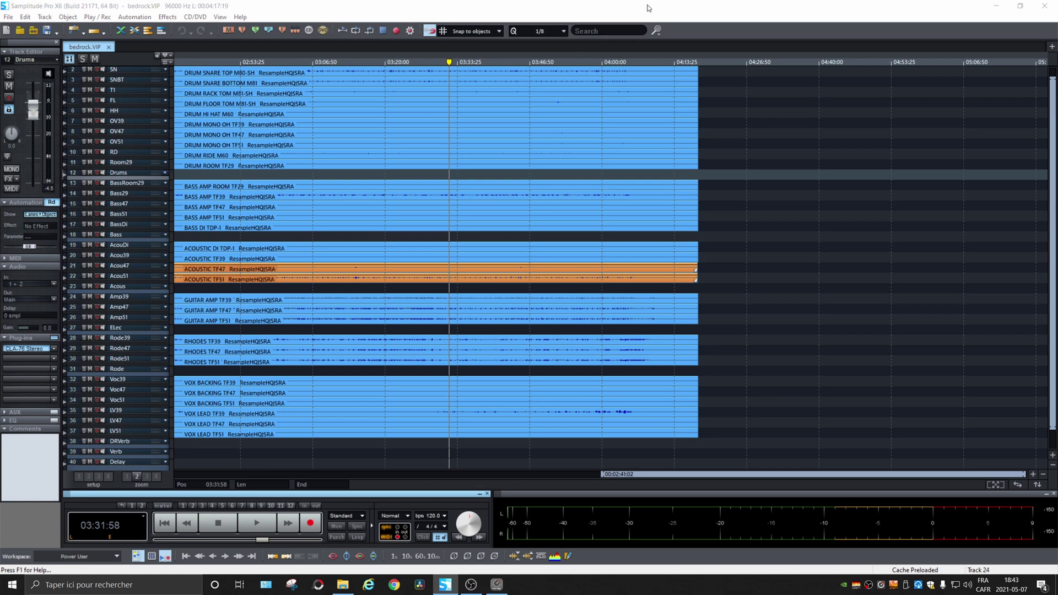
Open the mixer and check the output routing of the Main bus and the Master, keeping the Master on Monitors
{"action": "key", "text": "m"}
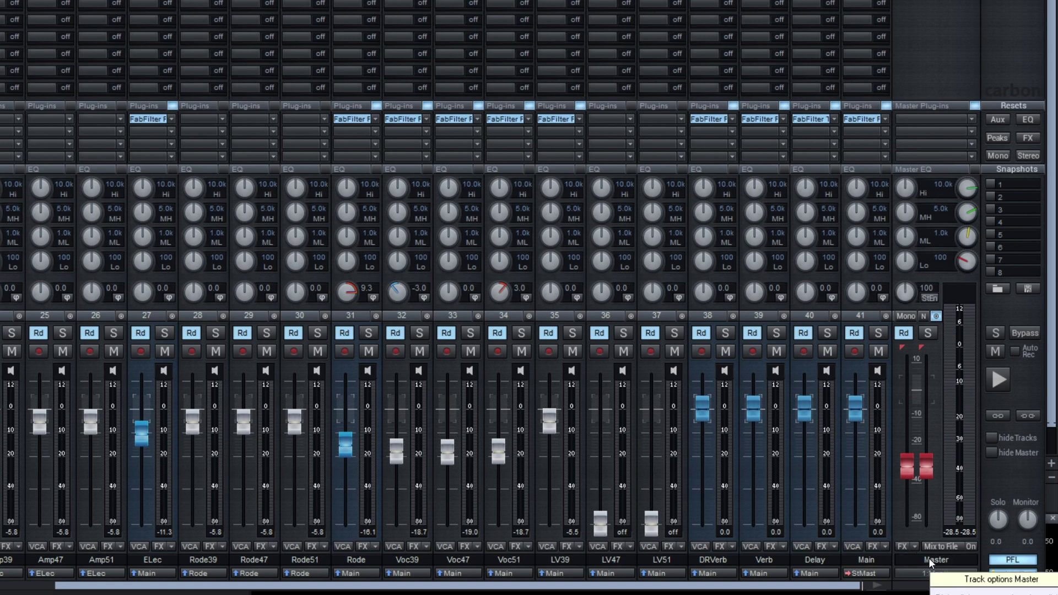
{"action": "double_click", "coordinate": [866, 562]}
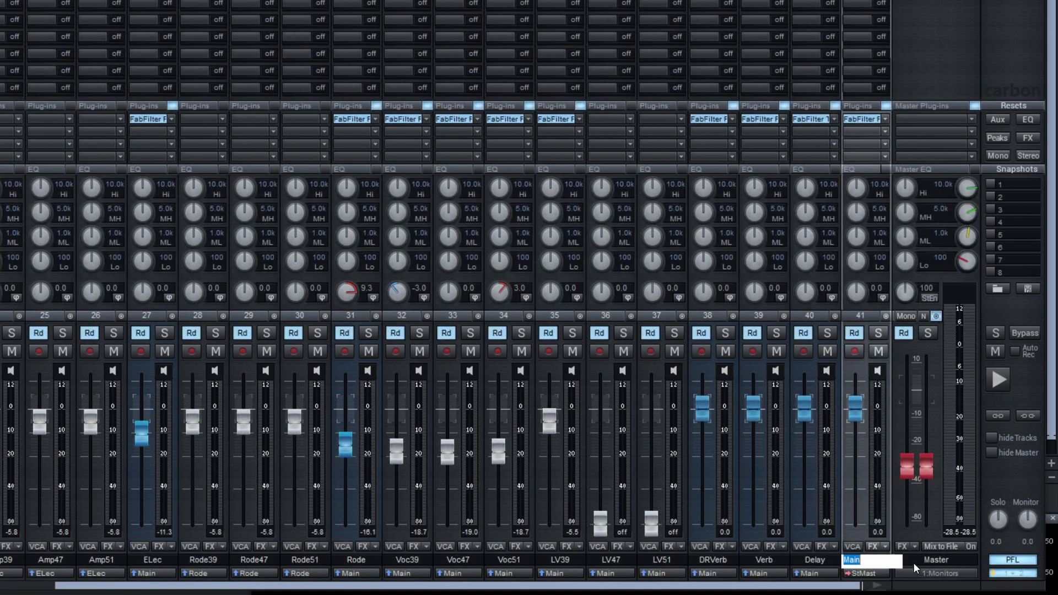
{"action": "key", "text": "Return"}
{"action": "left_click", "coordinate": [856, 575]}
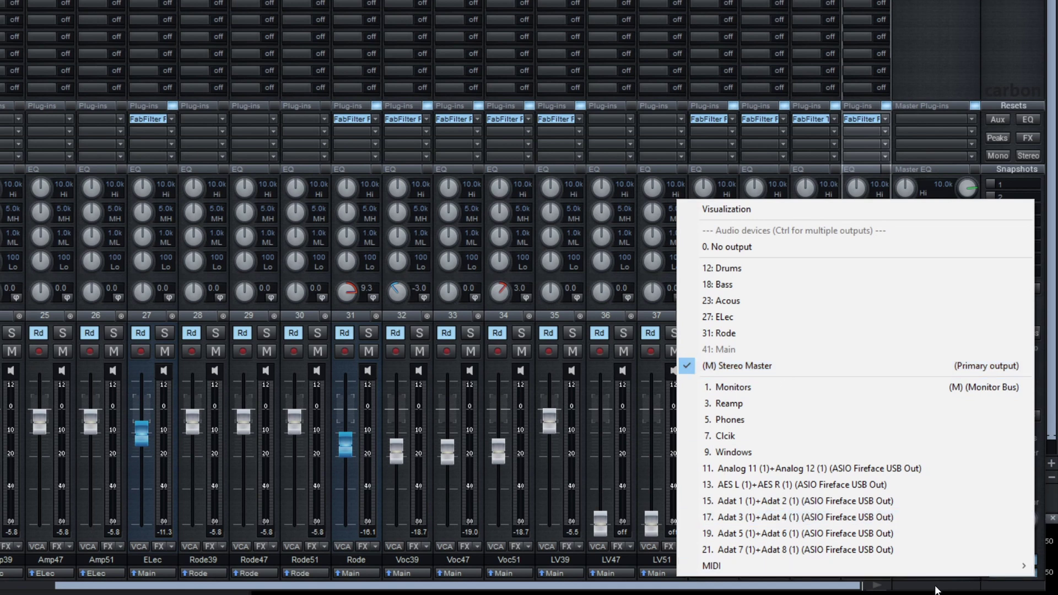
{"action": "left_click", "coordinate": [837, 590]}
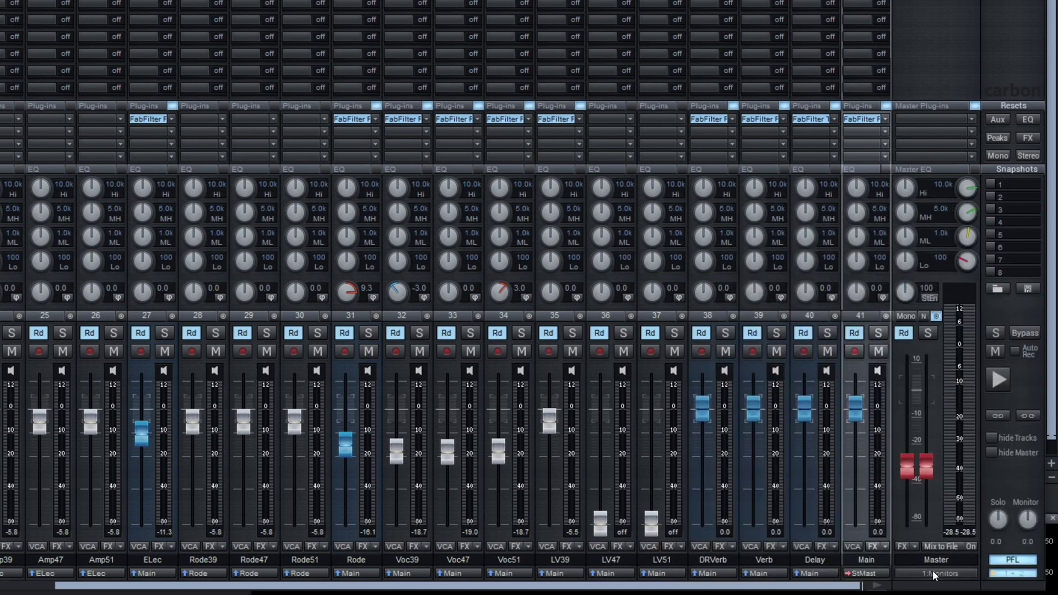
{"action": "left_click", "coordinate": [935, 576]}
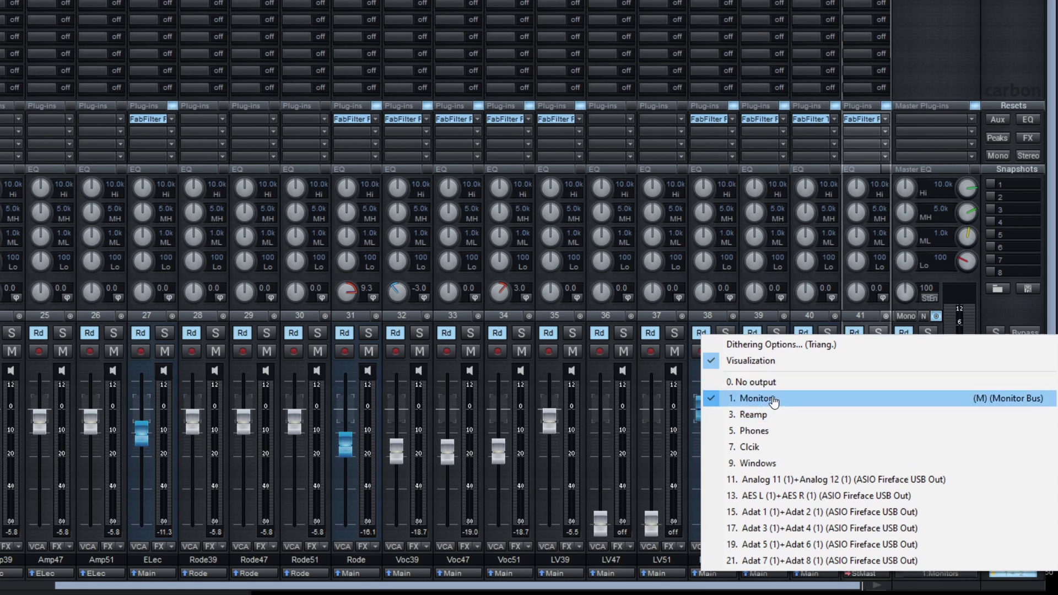
{"action": "left_click", "coordinate": [808, 405]}
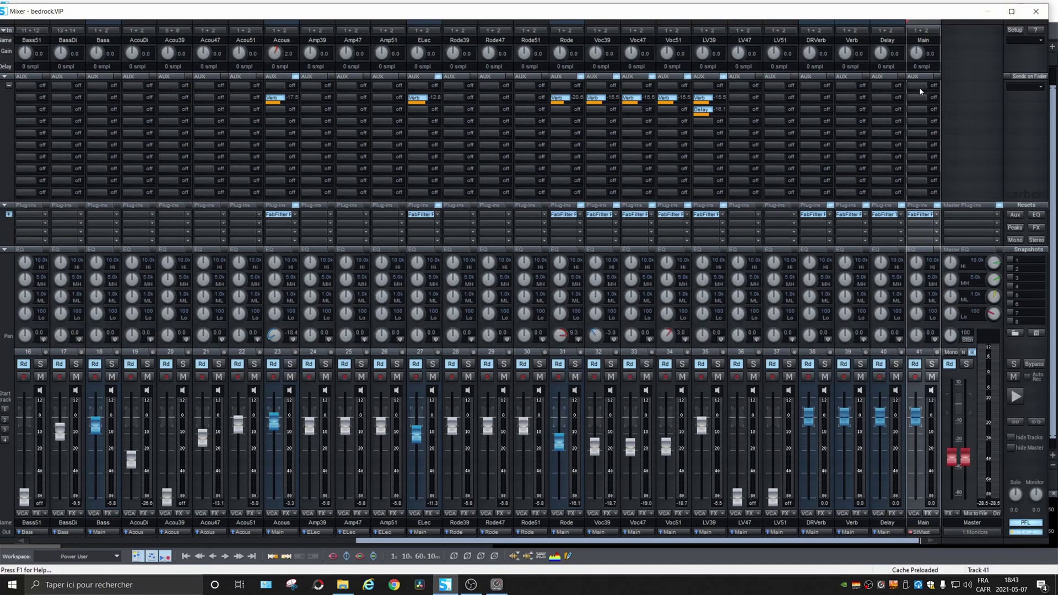
Create a new AUX bus from the fourth send slot of the Main bus and rename it Phones
{"action": "left_click", "coordinate": [921, 87]}
{"action": "left_click", "coordinate": [917, 97]}
{"action": "left_click", "coordinate": [918, 121]}
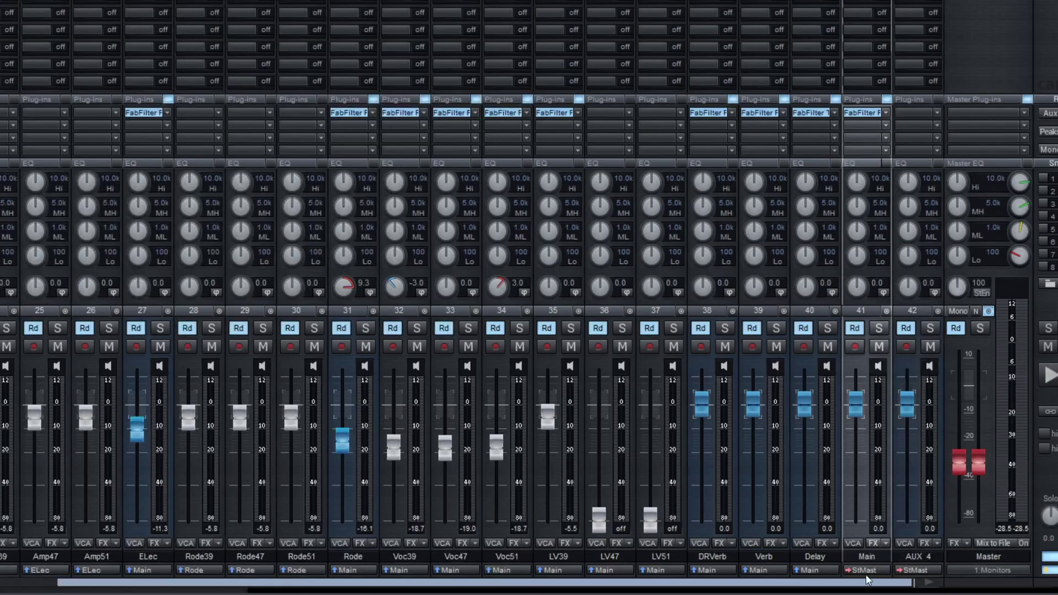
{"action": "double_click", "coordinate": [917, 554]}
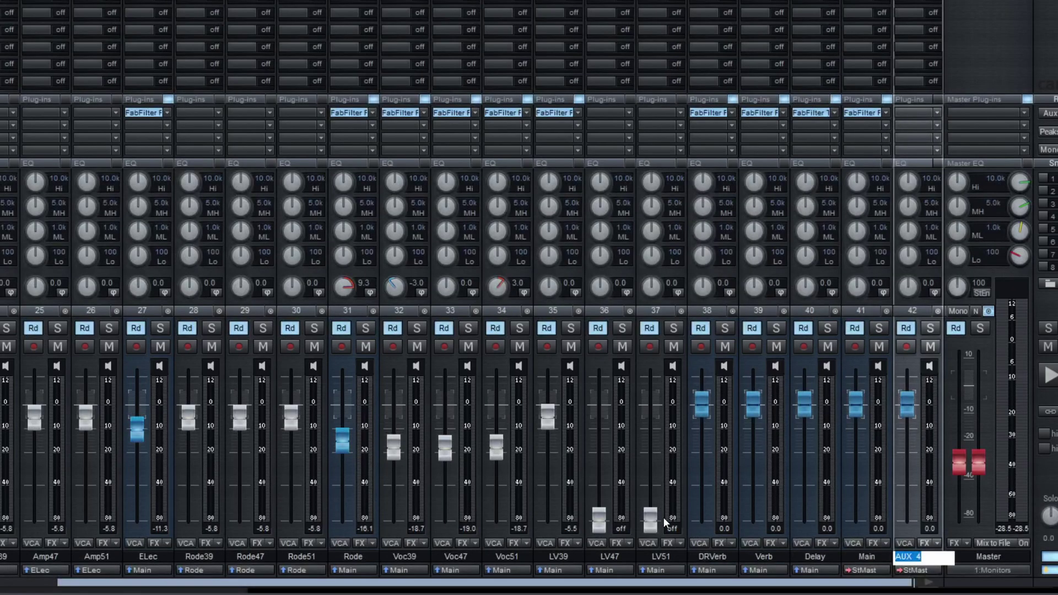
{"action": "type", "text": "Phones"}
{"action": "key", "text": "Return"}
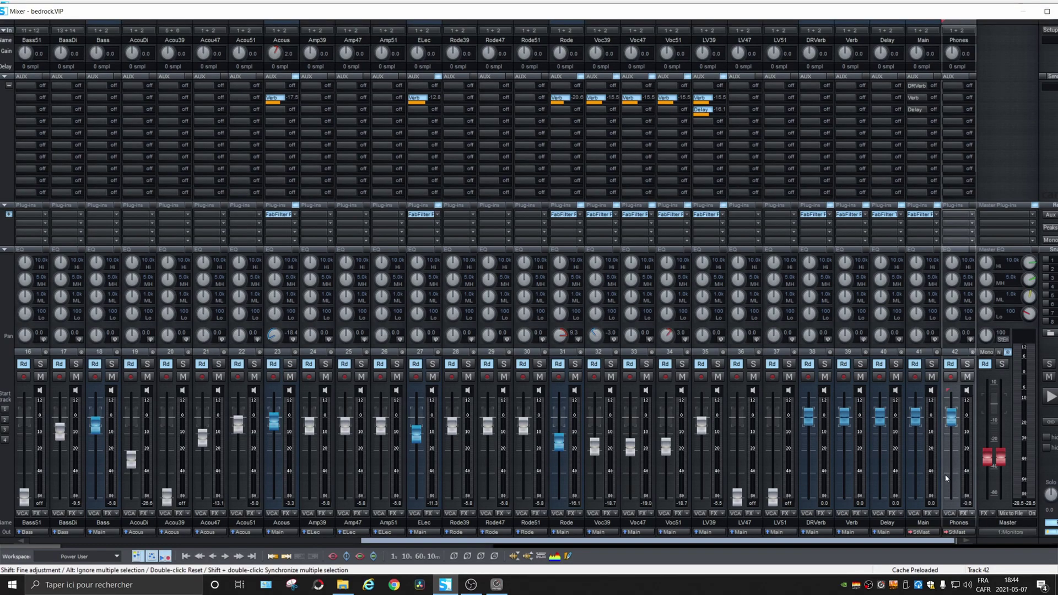
Raise the Master fader to about -15.3 dB during playback and dismiss the feedback routing warnings
{"action": "left_click", "coordinate": [497, 584]}
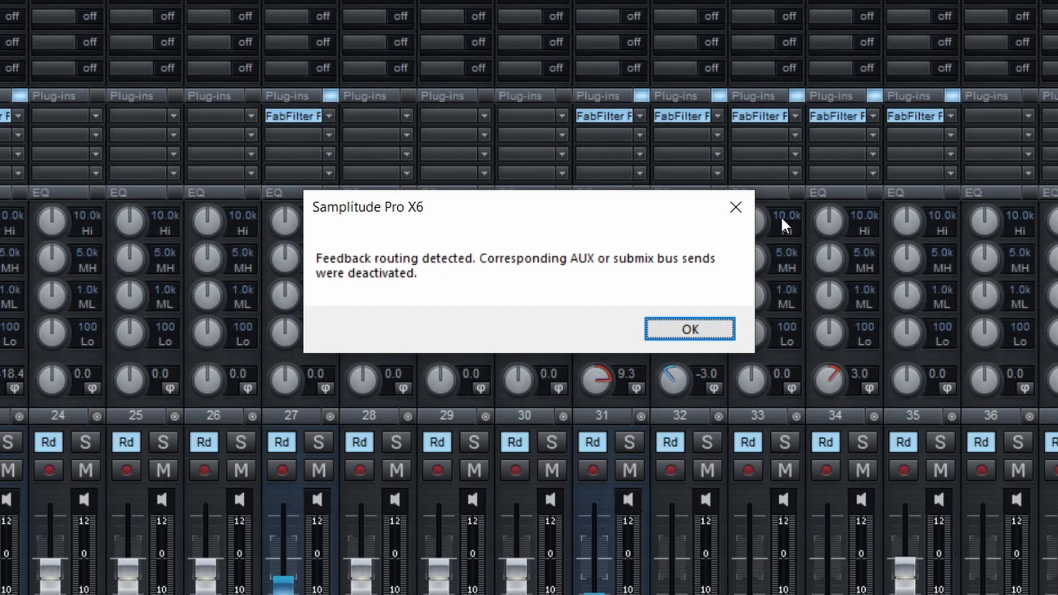
{"action": "left_click", "coordinate": [693, 331]}
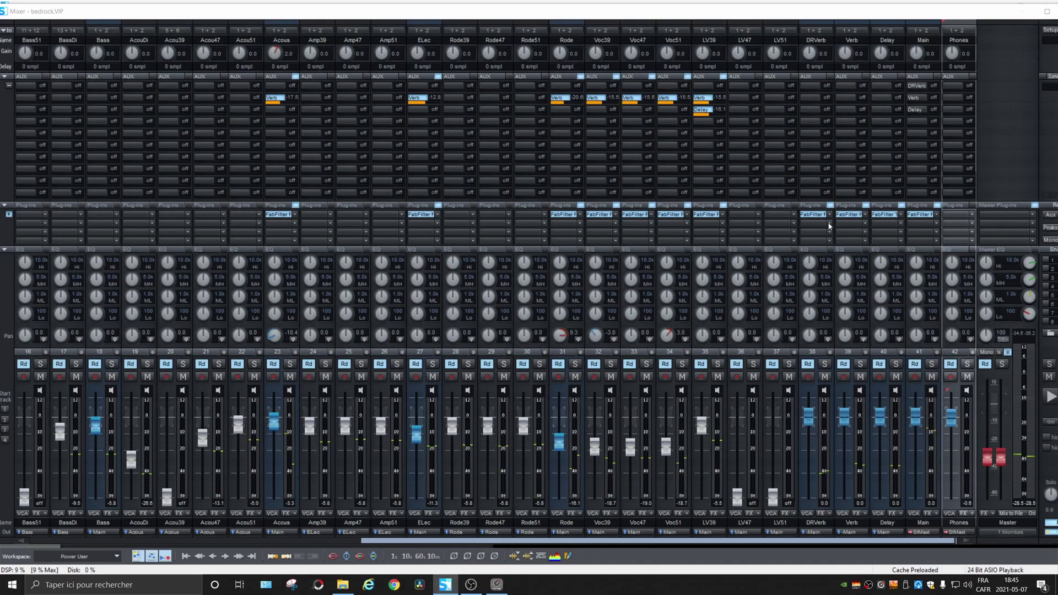
{"action": "left_click_drag", "start_coordinate": [1002, 460], "coordinate": [1006, 439]}
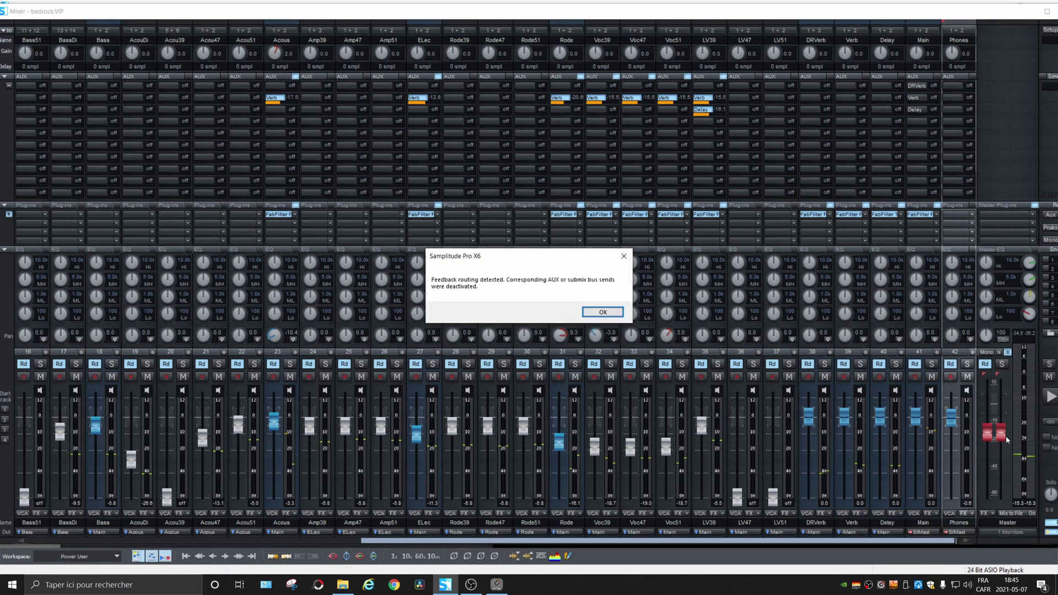
{"action": "key", "text": "Return"}
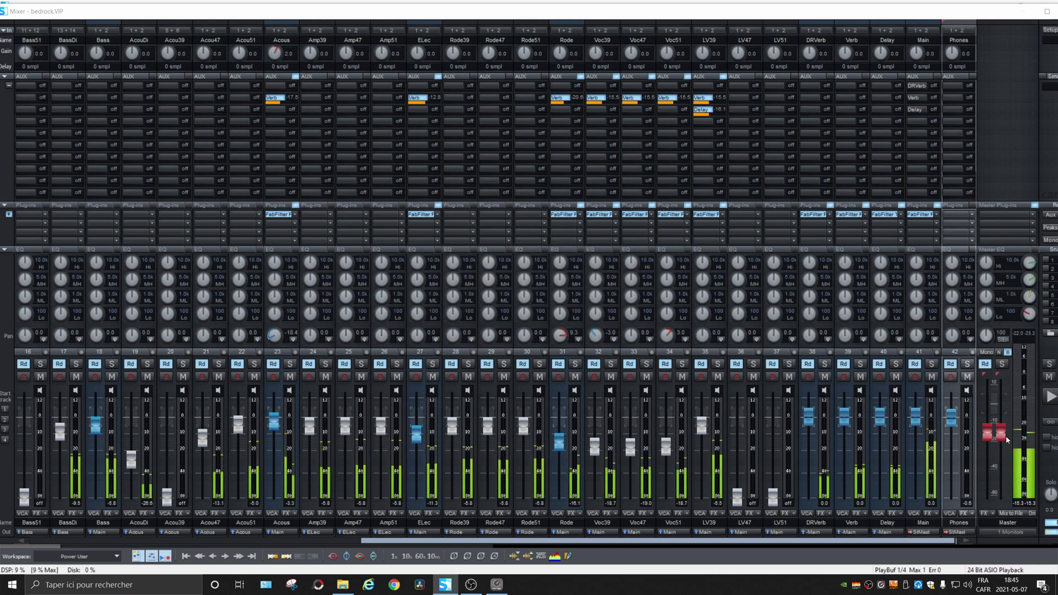
{"action": "key", "text": "space"}
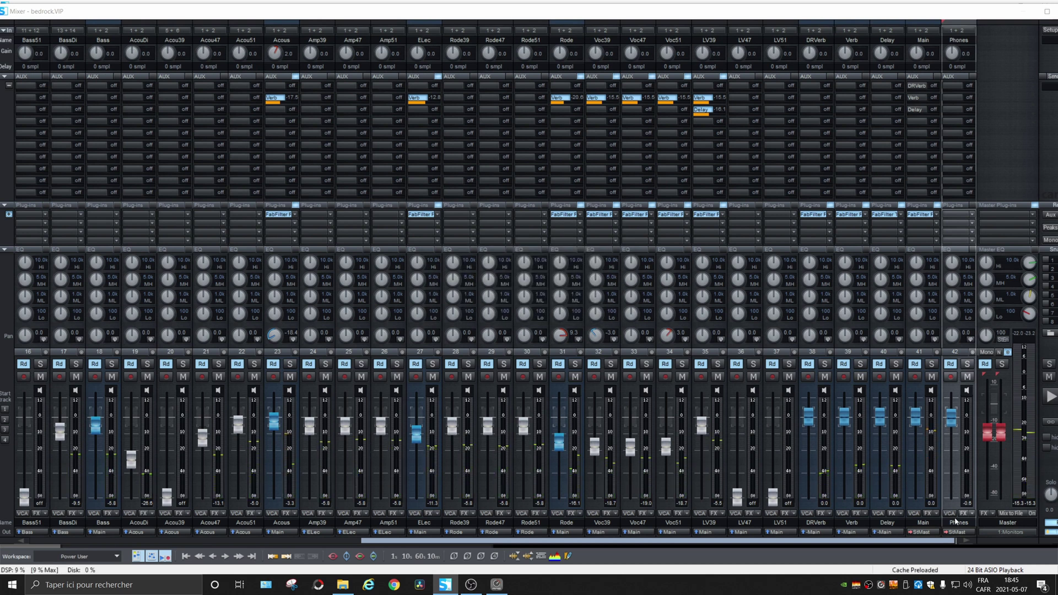
Route the Phones bus to output 5. Phones and set the monitoring mode to Hardware Monitoring / Hybrid Engine
{"action": "left_click", "coordinate": [957, 532]}
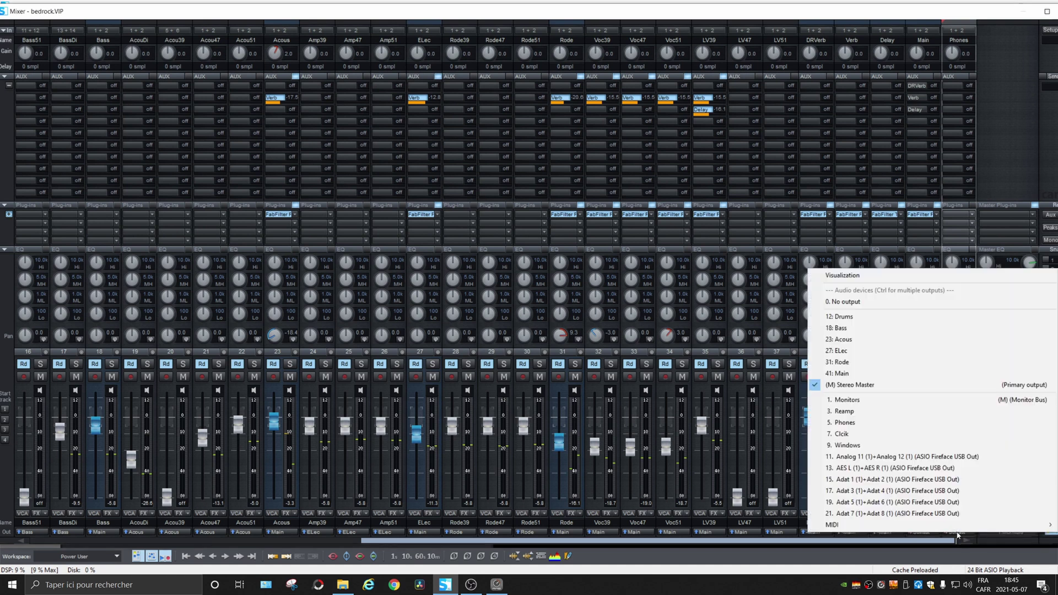
{"action": "left_click", "coordinate": [865, 424]}
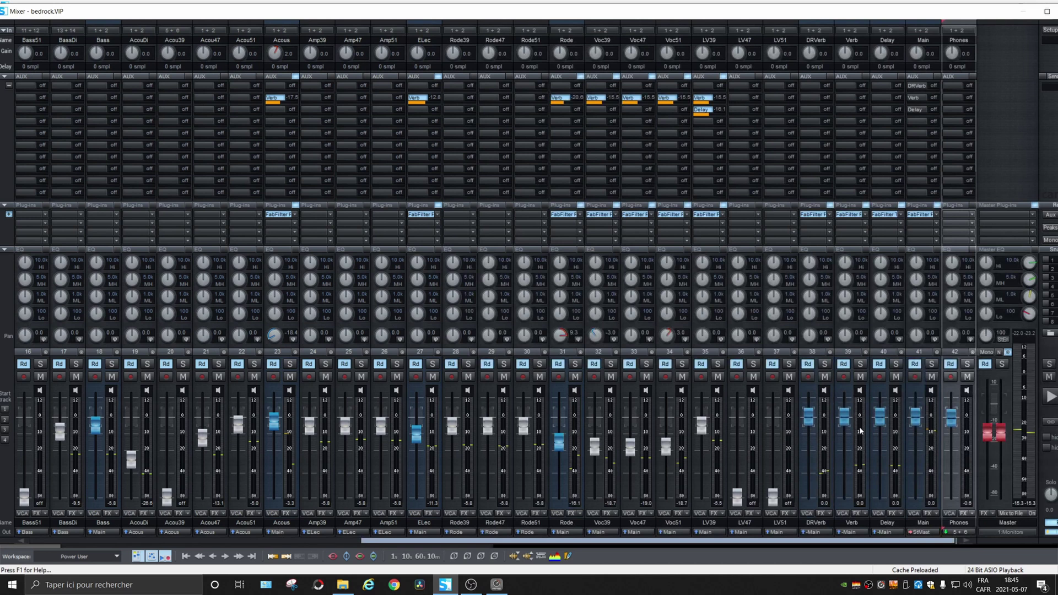
{"action": "key", "text": "space"}
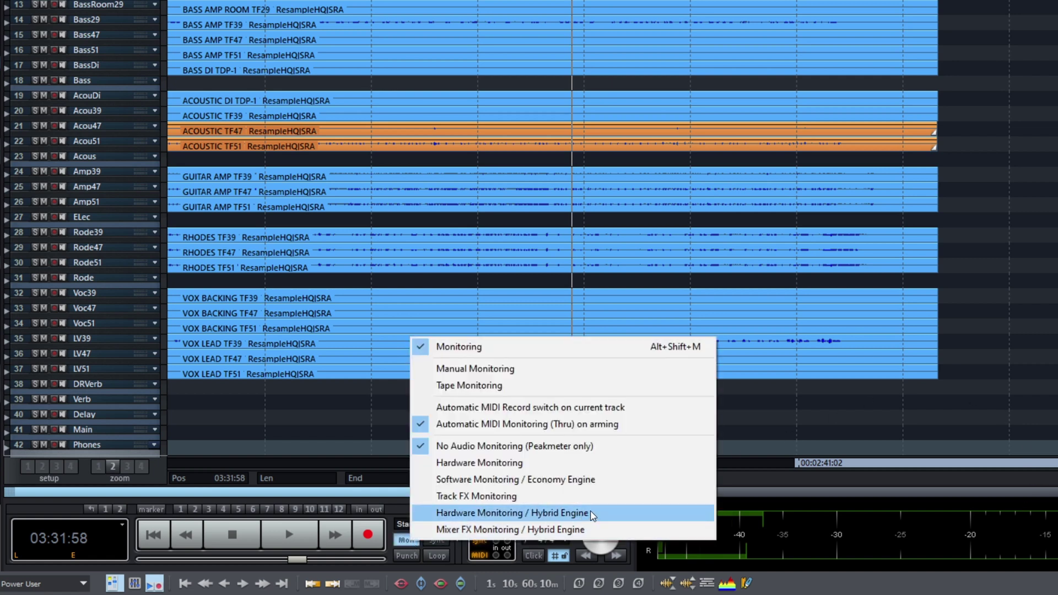
{"action": "left_click", "coordinate": [542, 516]}
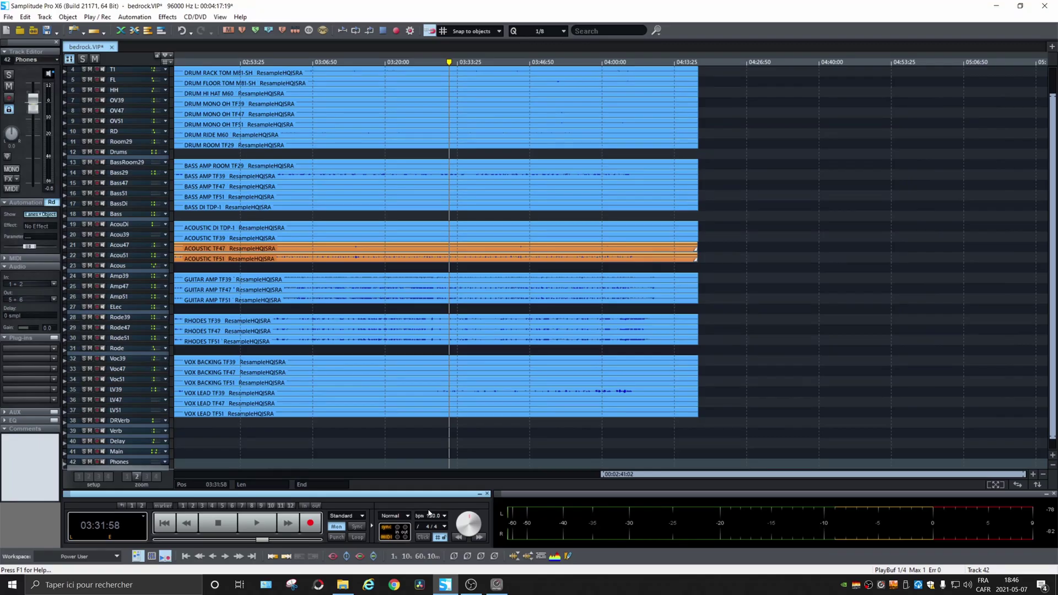
Reopen the mixer, resize its window to fit the screen, and test playback with the Phones bus in view
{"action": "key", "text": "m"}
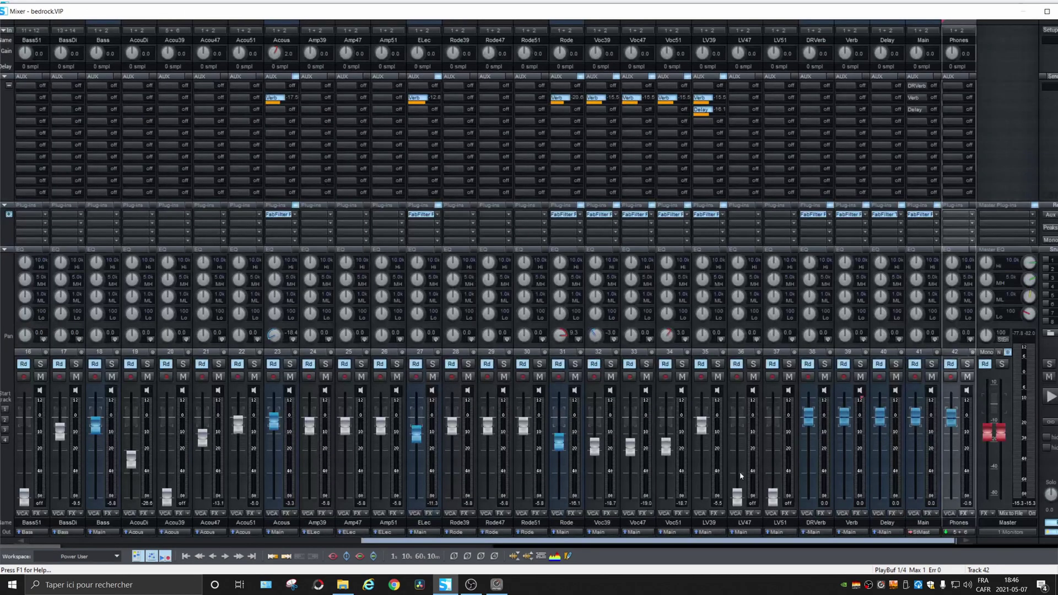
{"action": "double_click", "coordinate": [753, 12]}
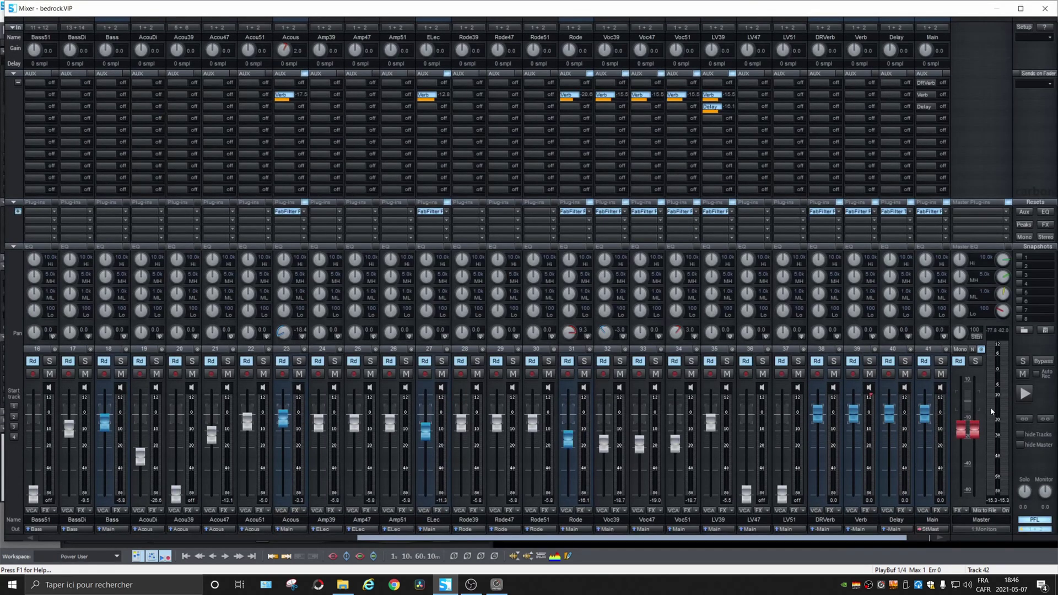
{"action": "left_click_drag", "start_coordinate": [886, 538], "coordinate": [969, 543]}
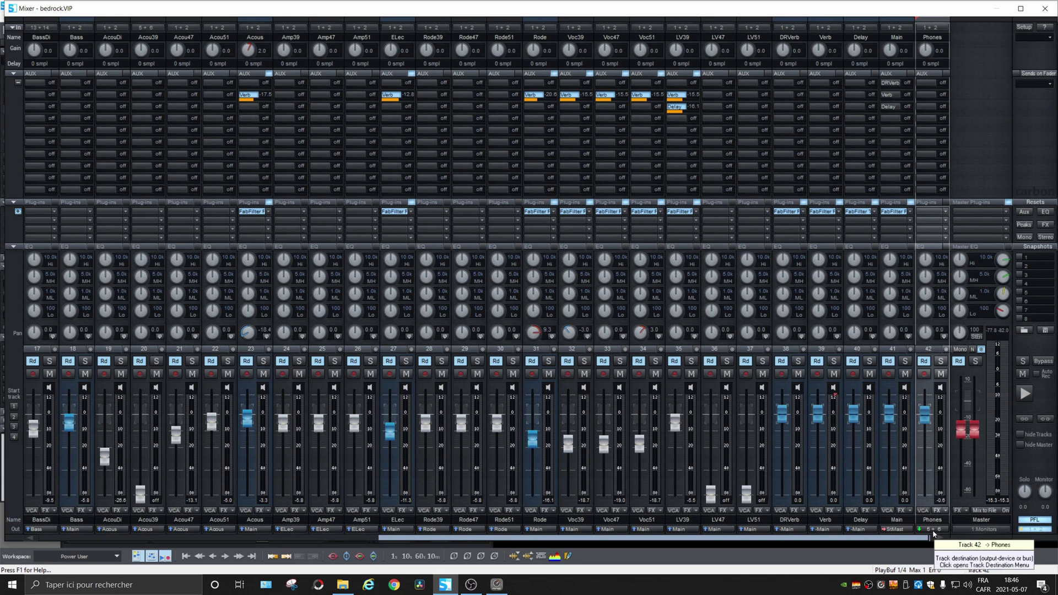
{"action": "key", "text": "space"}
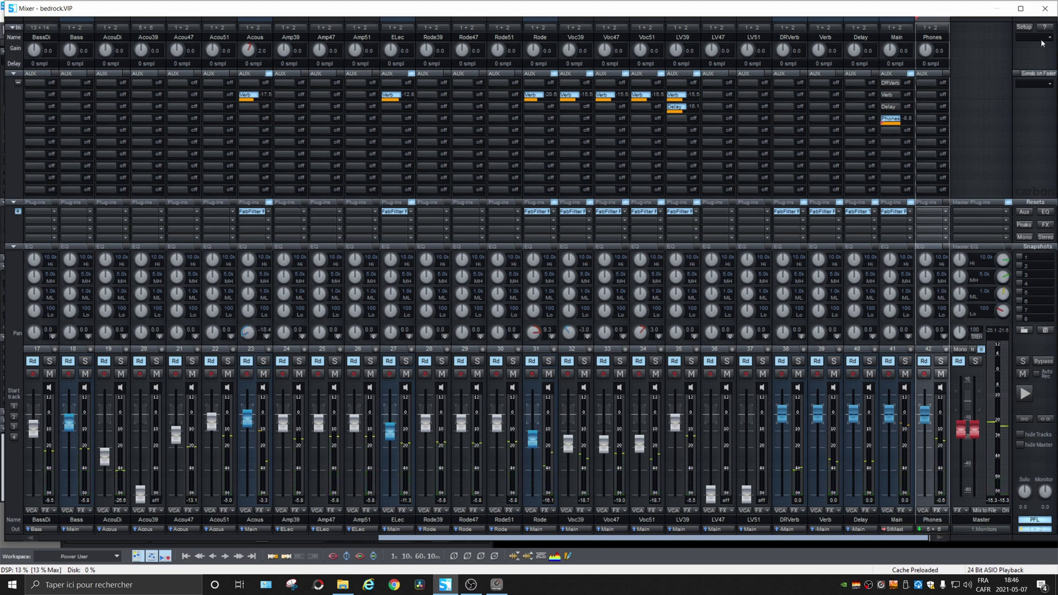
Close the mixer and review the available audio monitoring modes without changing the selection
{"action": "left_click", "coordinate": [1039, 8]}
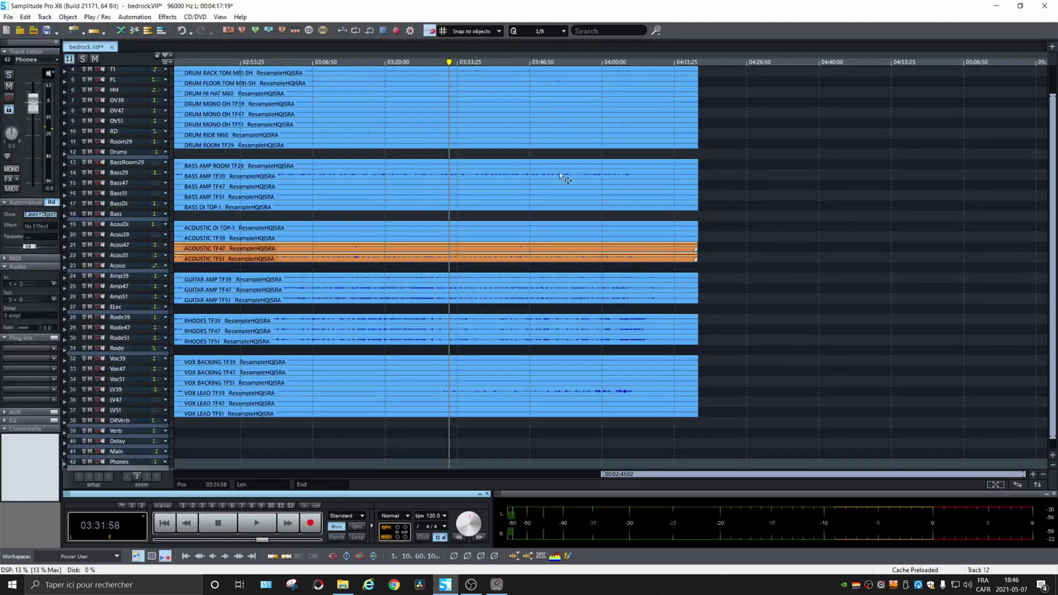
{"action": "right_click", "coordinate": [345, 532]}
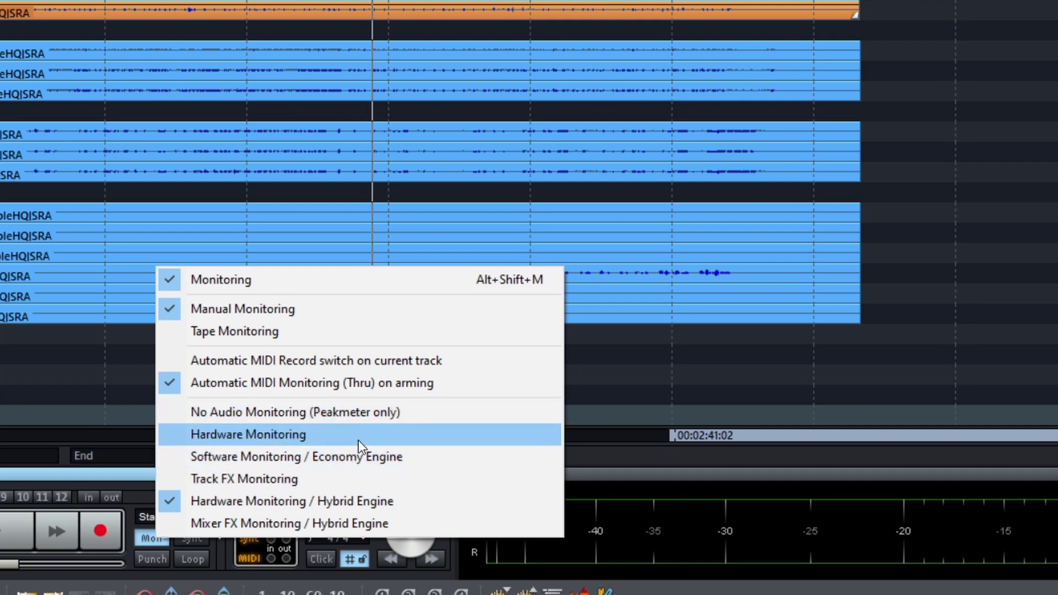
{"action": "left_click", "coordinate": [617, 336]}
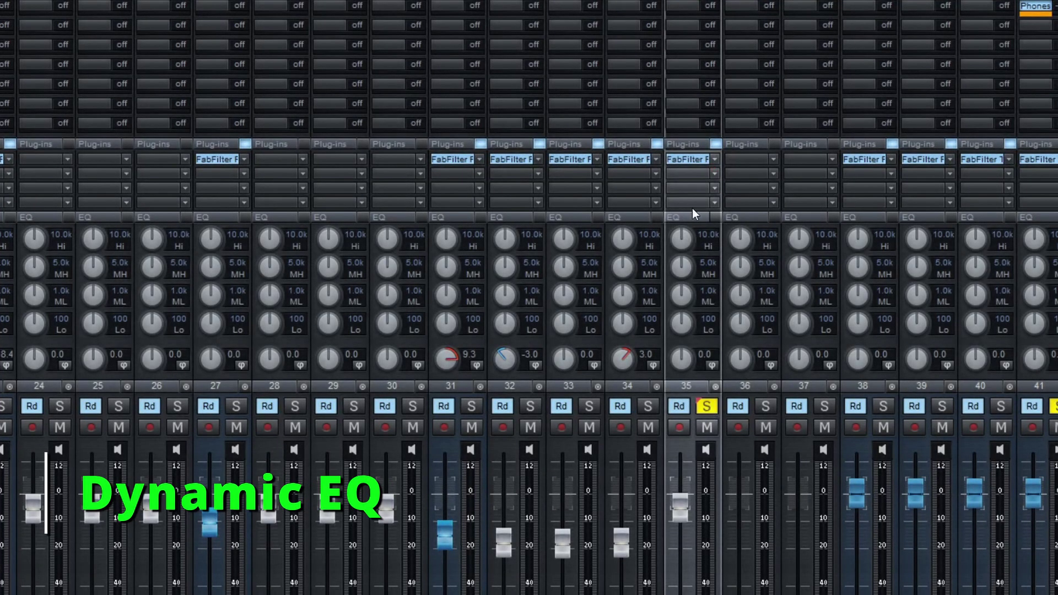
Insert the Dynamic Equalizer from AUDIO PLUGIN UNION below the FabFilter plug-in on the LV39 track
{"action": "left_click", "coordinate": [714, 173]}
{"action": "mouse_move", "coordinate": [797, 226]}
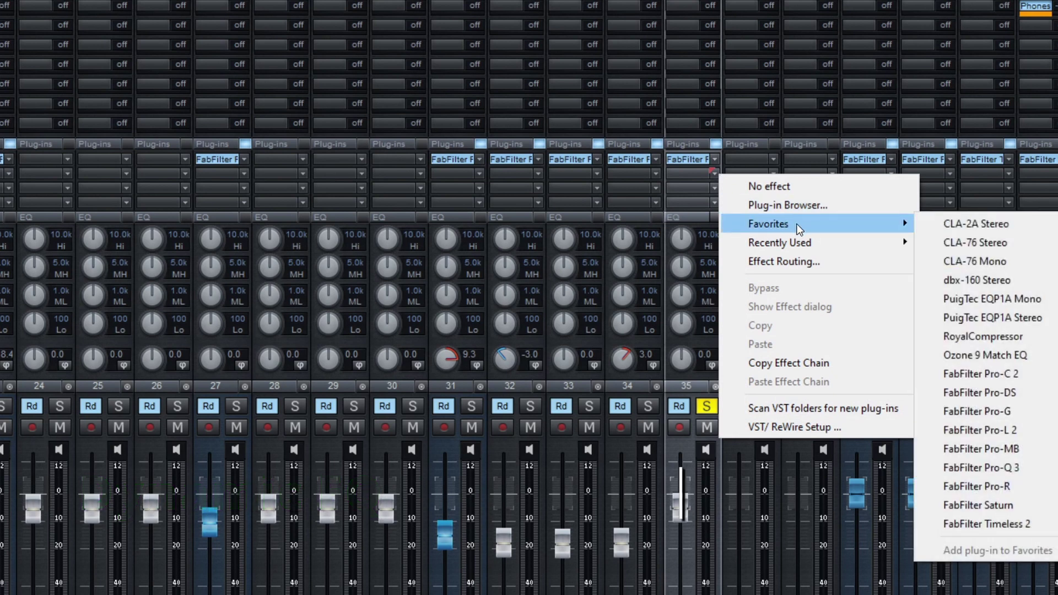
{"action": "left_click", "coordinate": [810, 205]}
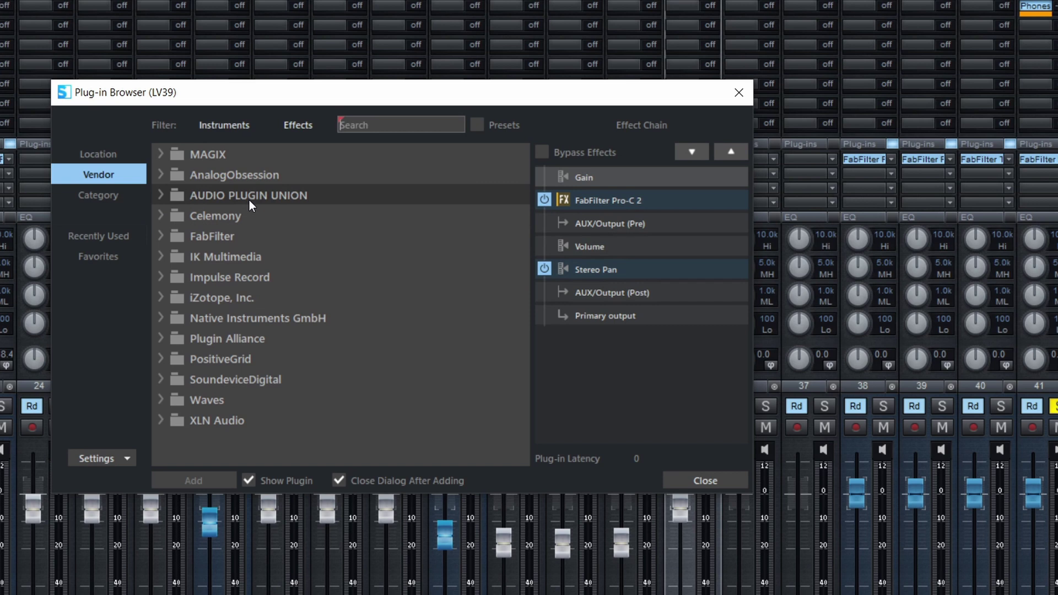
{"action": "left_click", "coordinate": [161, 196]}
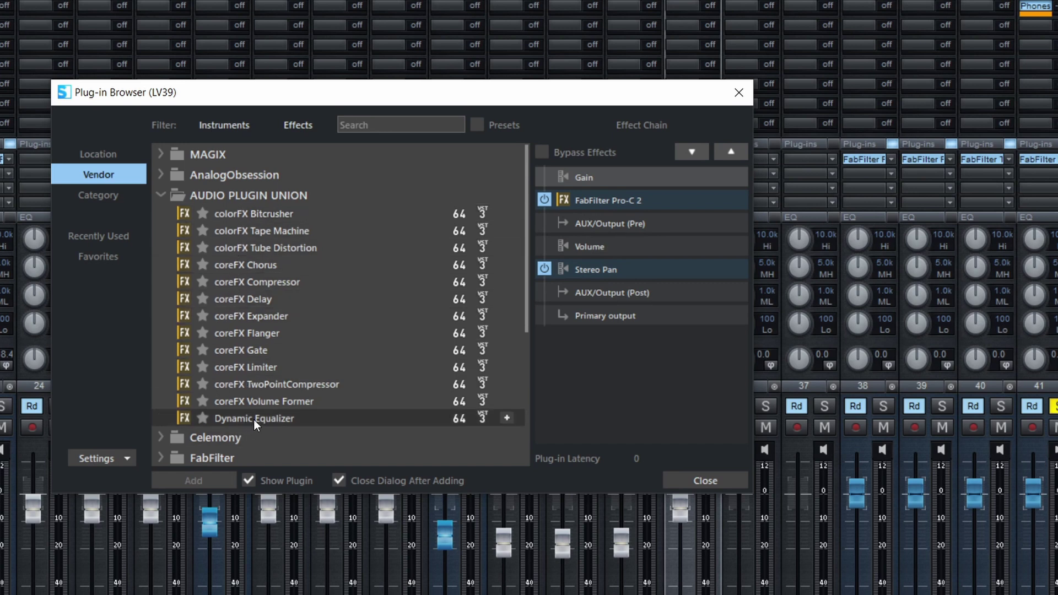
{"action": "double_click", "coordinate": [278, 418]}
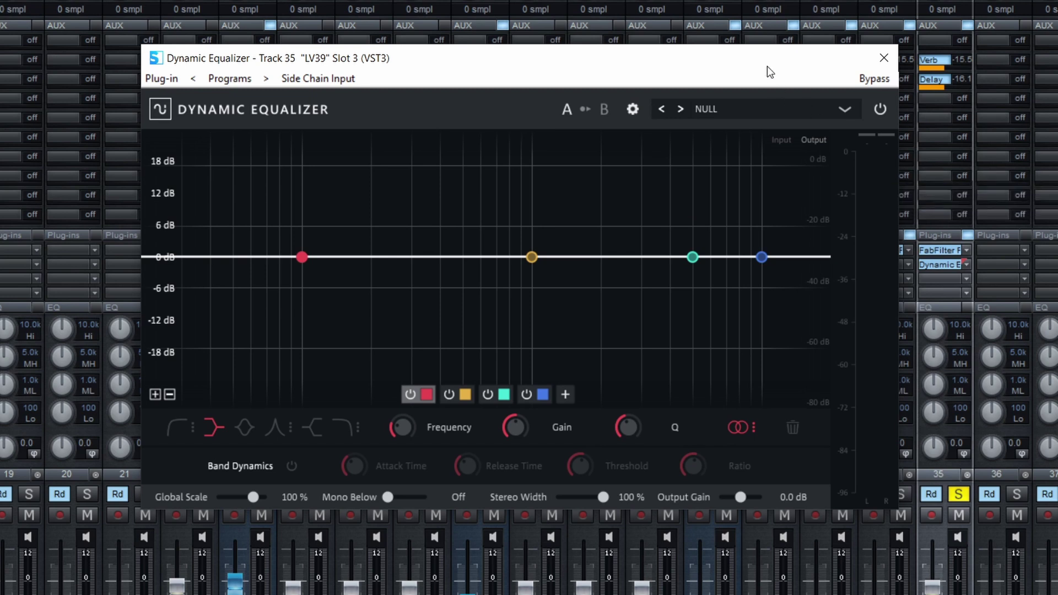
During playback, shift the yellow EQ band down to the low mids and enable its band dynamics with a -58.3 dB threshold
{"action": "key", "text": "space"}
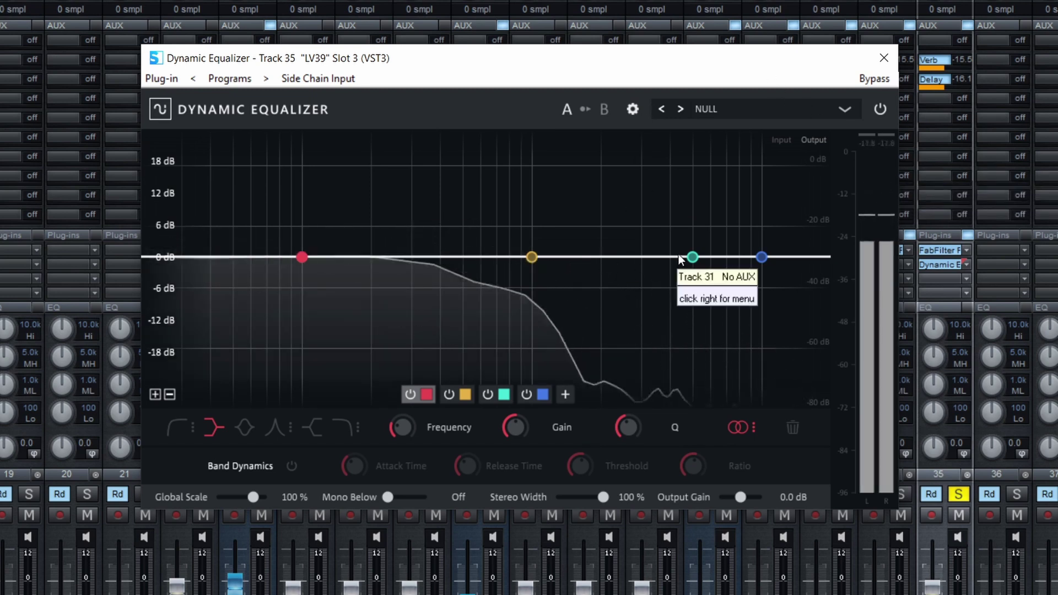
{"action": "left_click_drag", "start_coordinate": [531, 256], "coordinate": [468, 256]}
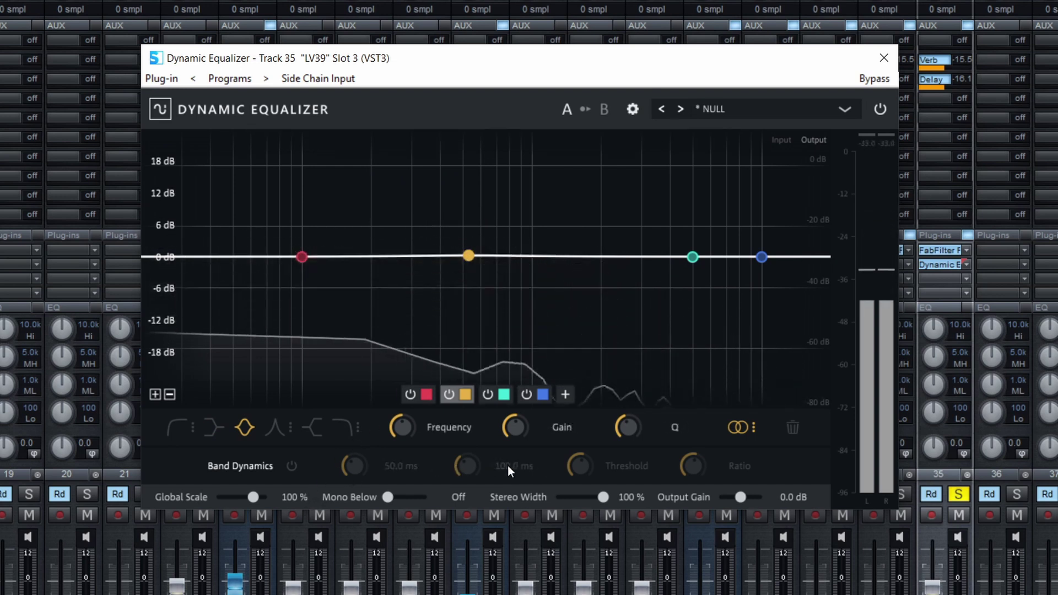
{"action": "left_click", "coordinate": [291, 466]}
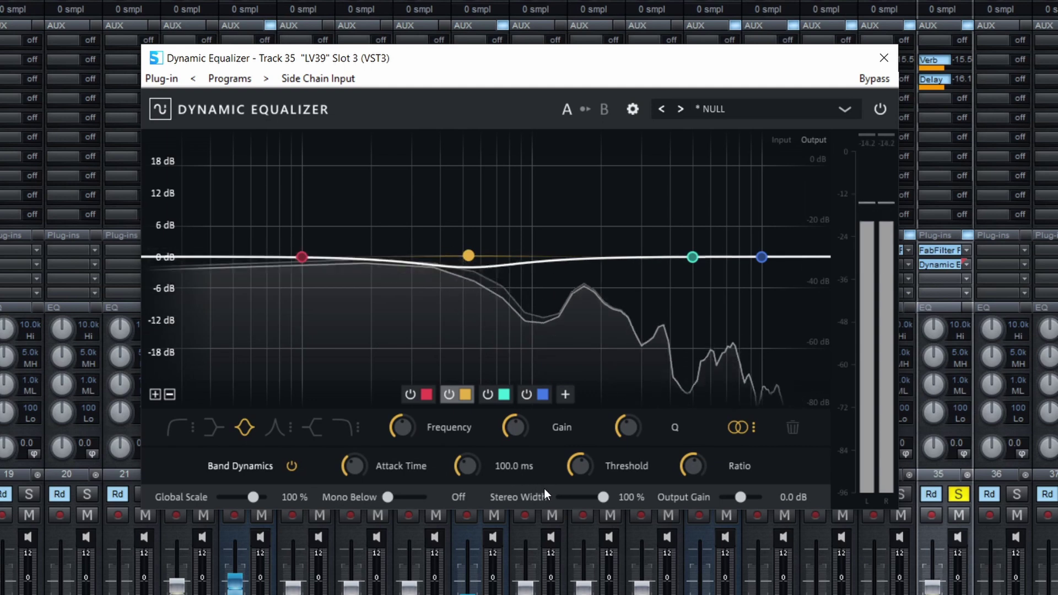
{"action": "left_click_drag", "start_coordinate": [574, 468], "coordinate": [579, 443]}
Change the red EQ band to a low-cut filter at 138.0 Hz with a resonant boost at the cutoff
{"action": "left_click", "coordinate": [301, 257]}
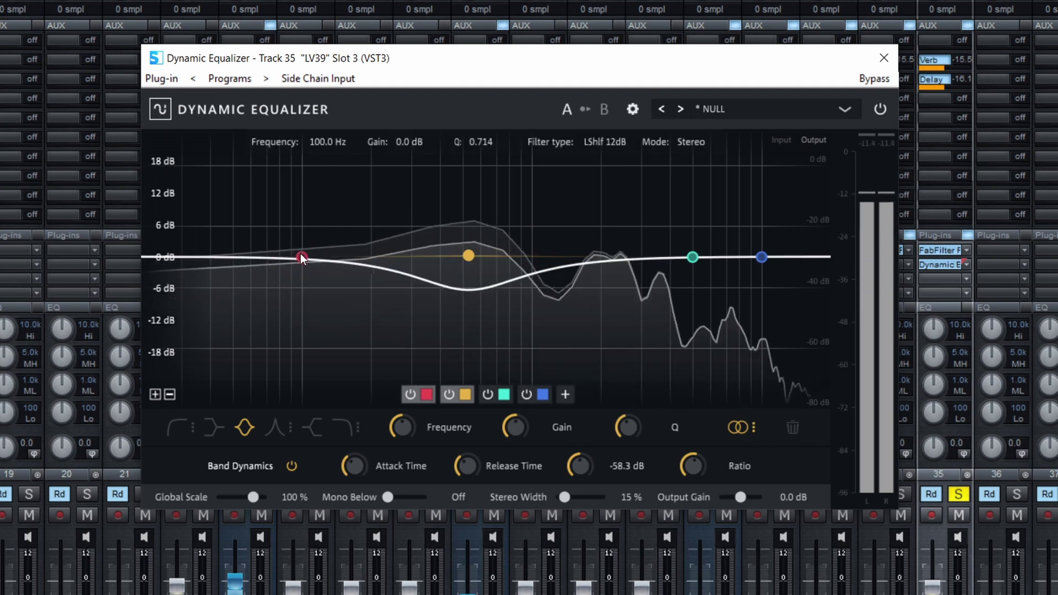
{"action": "left_click", "coordinate": [183, 428]}
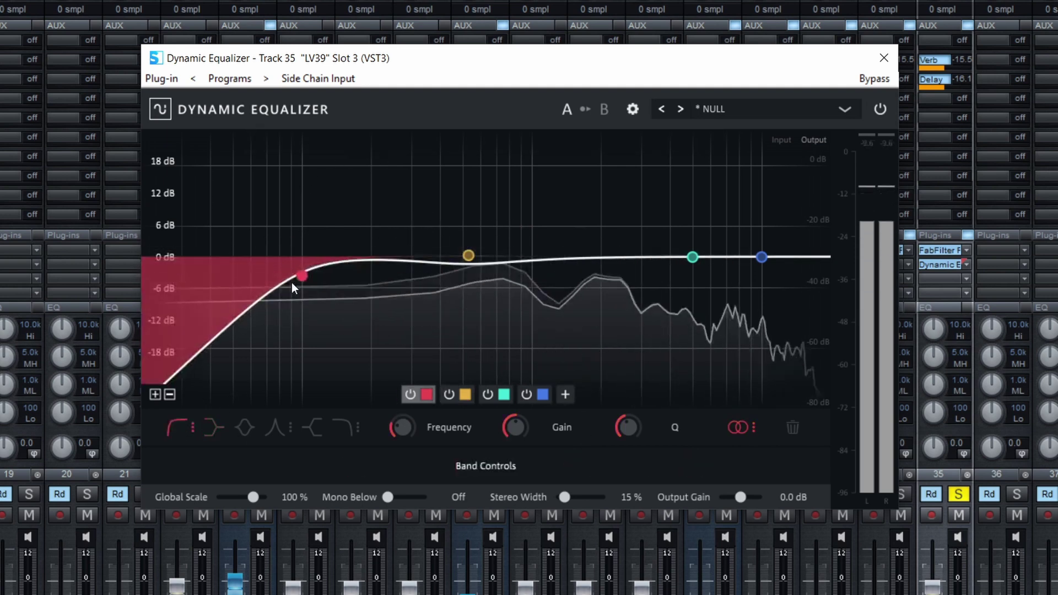
{"action": "left_click_drag", "start_coordinate": [296, 279], "coordinate": [334, 234]}
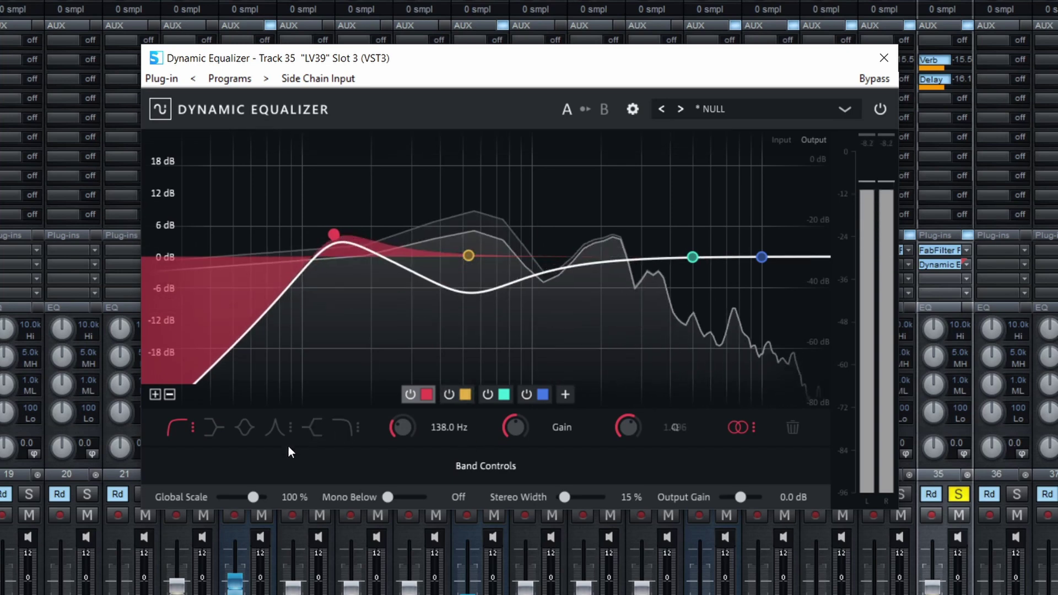
Shift the teal band lower, move the blue high shelf to 4.24 kHz at +7.2 dB, and enable its band dynamics with a lowered threshold
{"action": "left_click_drag", "start_coordinate": [693, 256], "coordinate": [657, 260]}
{"action": "left_click_drag", "start_coordinate": [761, 256], "coordinate": [675, 218]}
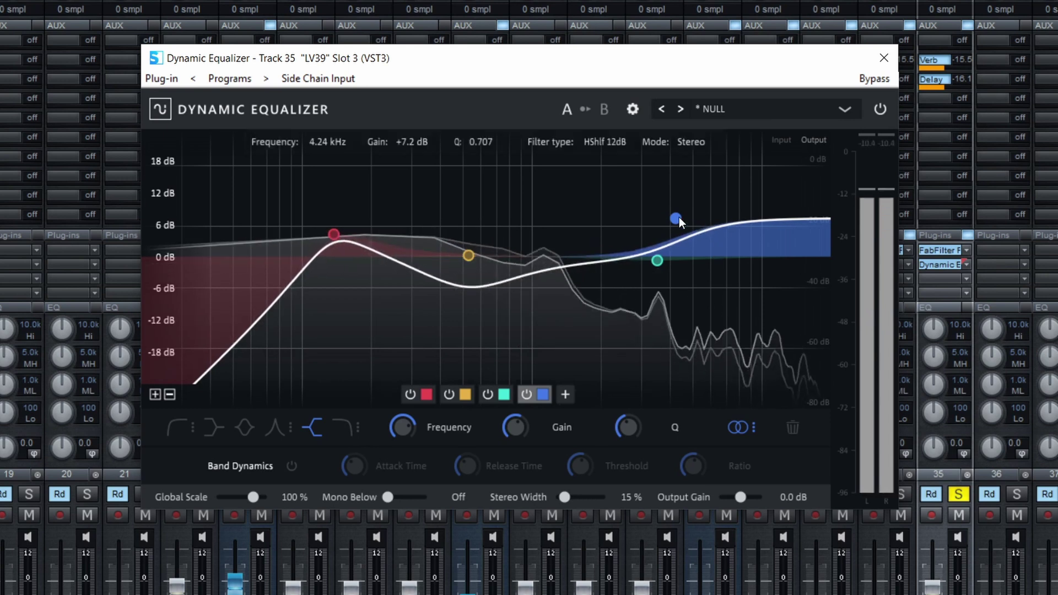
{"action": "left_click", "coordinate": [292, 465]}
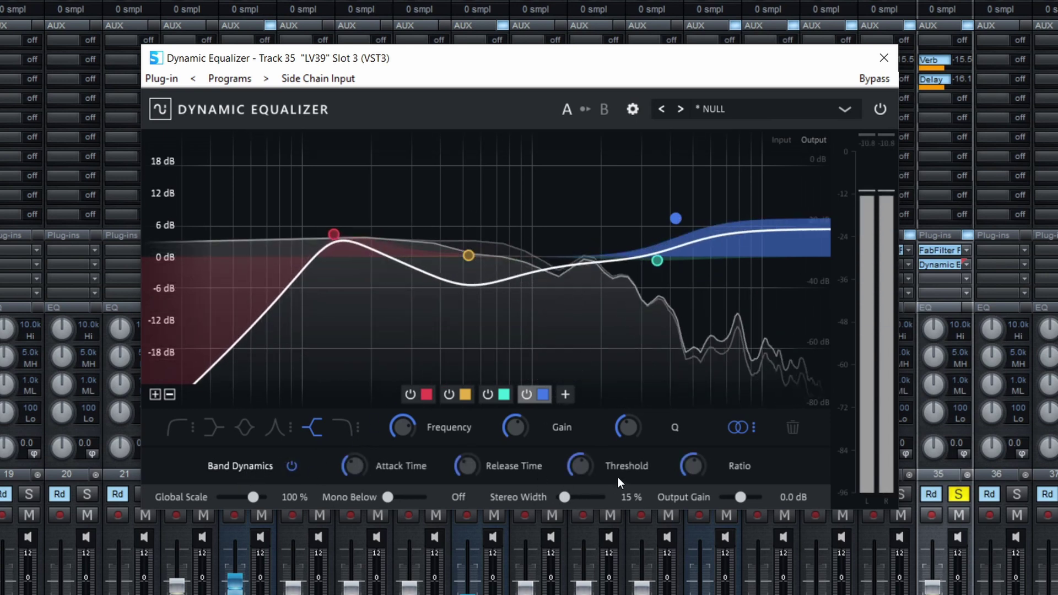
{"action": "mouse_move", "coordinate": [580, 468]}
{"action": "left_click_drag", "start_coordinate": [579, 468], "coordinate": [573, 475]}
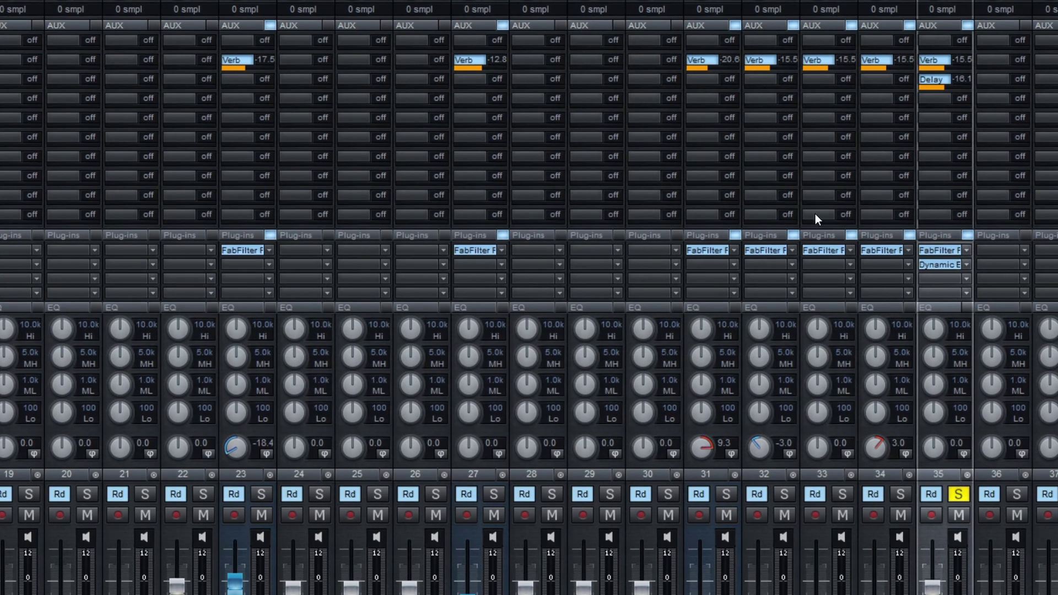
Reopen the Dynamic Equalizer on the LV39 track, load the DYN_Vocal preset from VOCALS, and play the project with it
{"action": "left_click", "coordinate": [921, 266]}
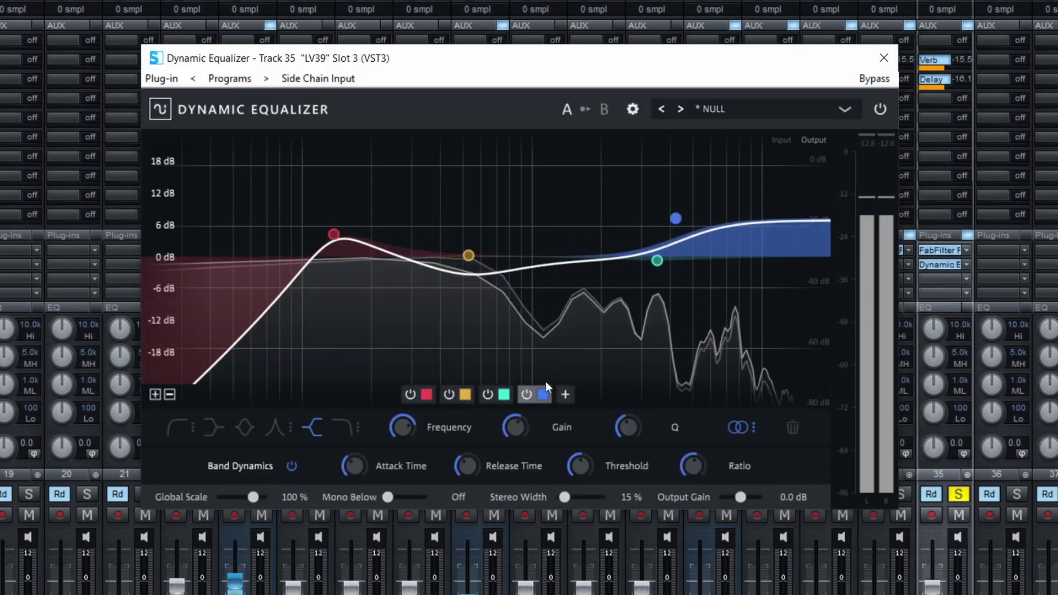
{"action": "mouse_move", "coordinate": [530, 460]}
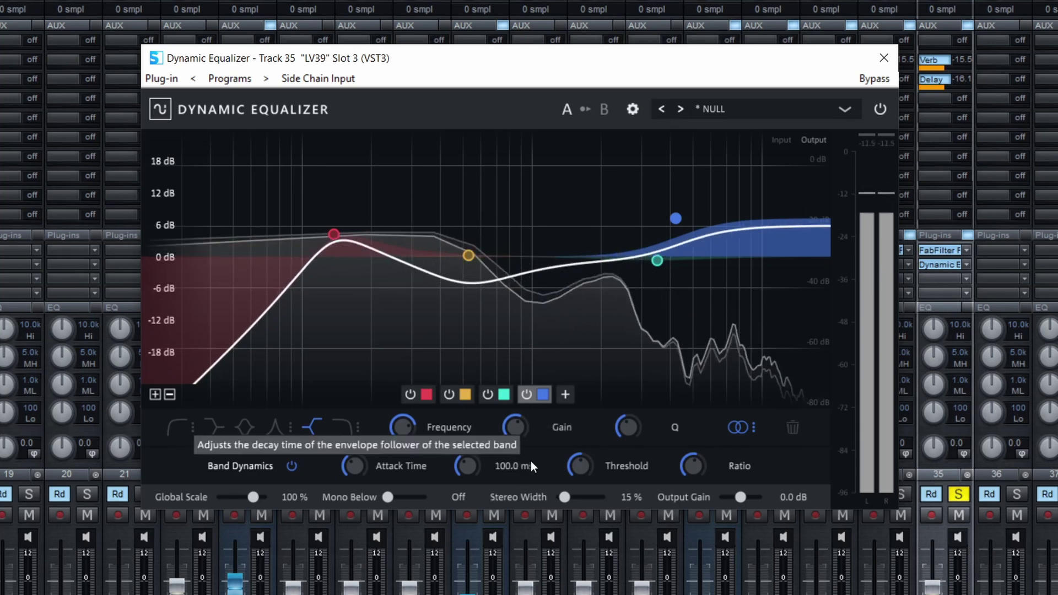
{"action": "key", "text": "space"}
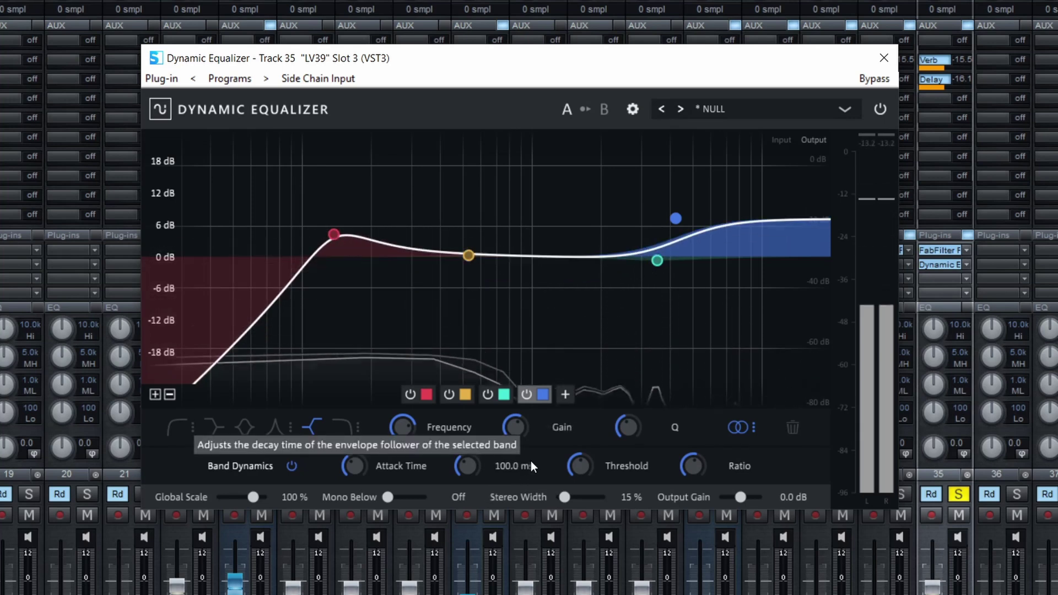
{"action": "left_click", "coordinate": [751, 107]}
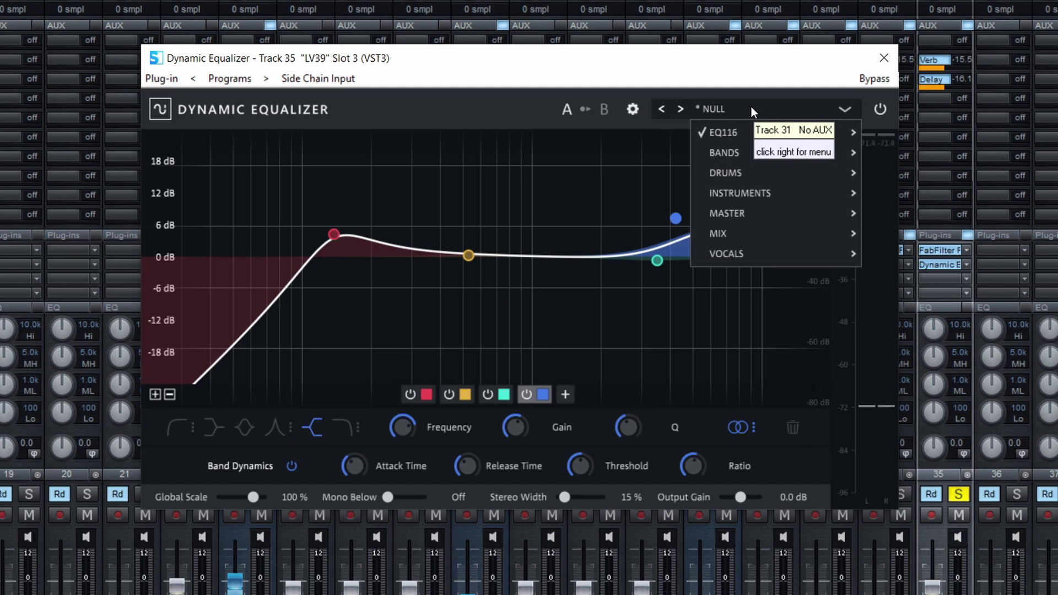
{"action": "mouse_move", "coordinate": [739, 252]}
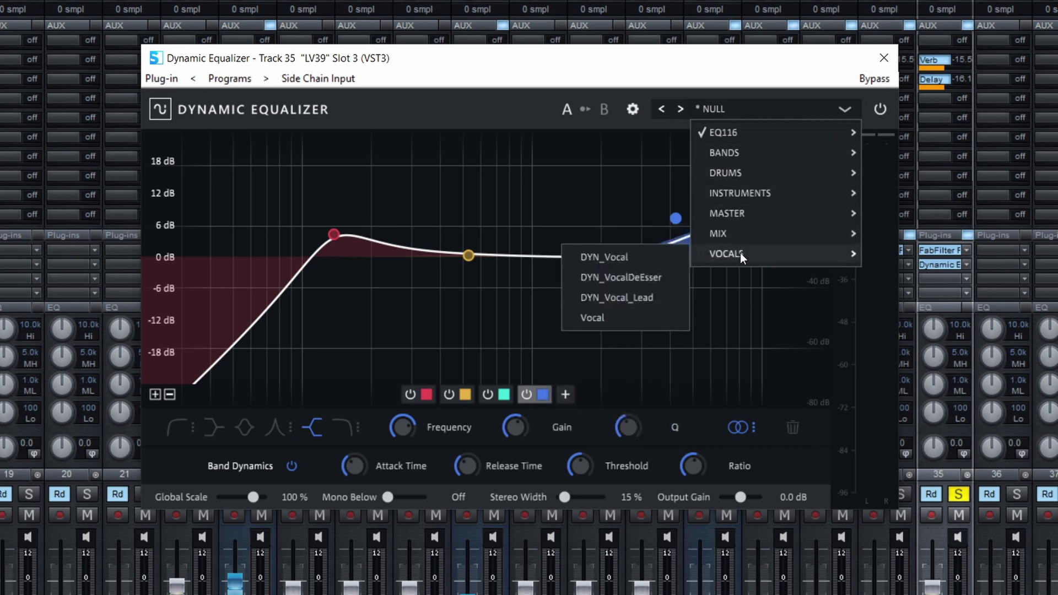
{"action": "left_click", "coordinate": [639, 259]}
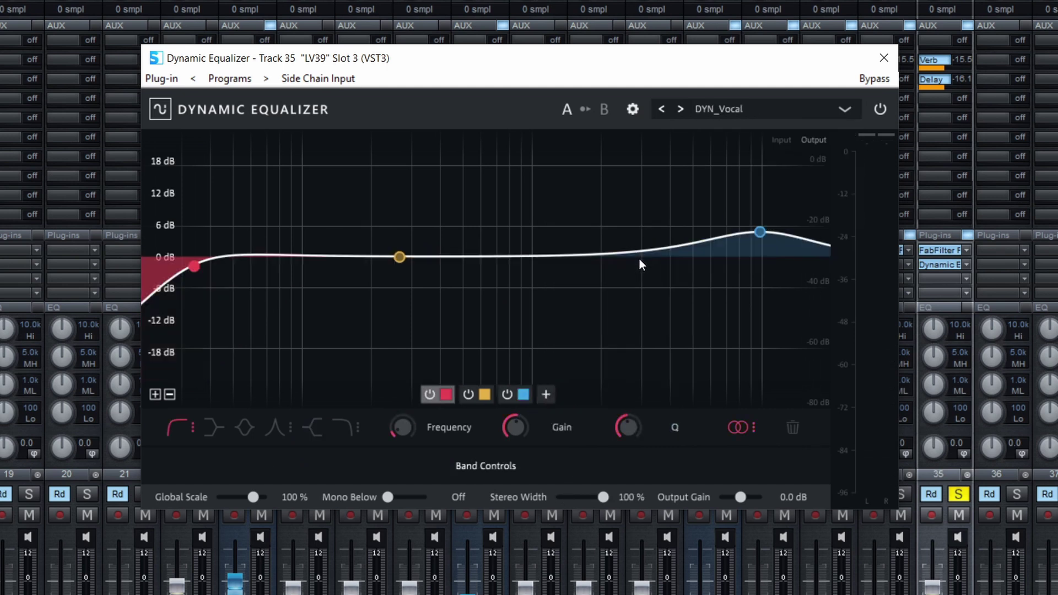
{"action": "key", "text": "space"}
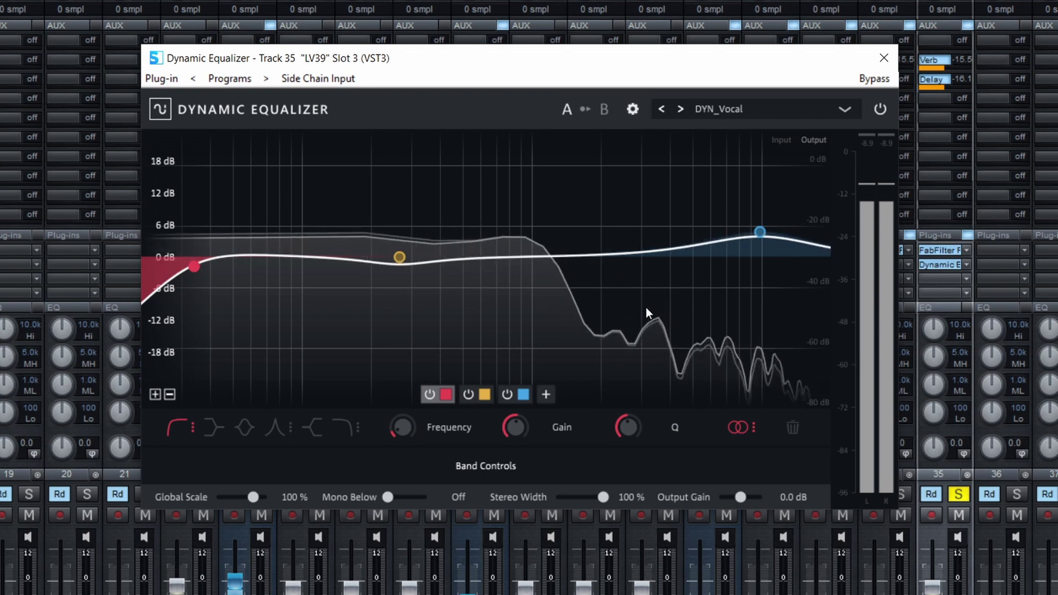
Add a bell band at 1.38 kHz and +0.4 dB to the vocal preset, enabling its band dynamics with a lowered threshold
{"action": "mouse_move", "coordinate": [401, 257]}
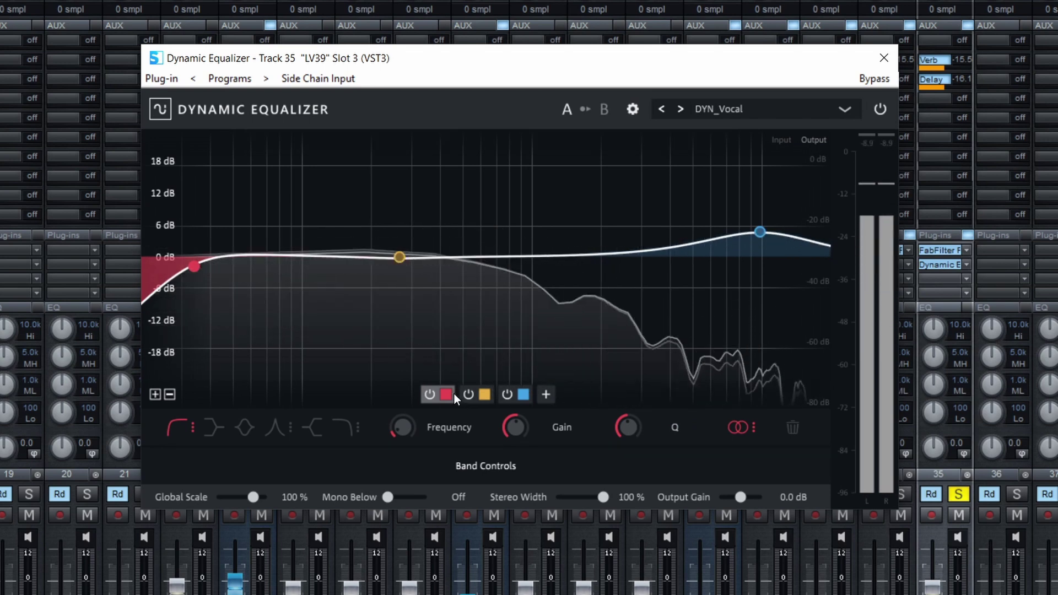
{"action": "left_click", "coordinate": [545, 395]}
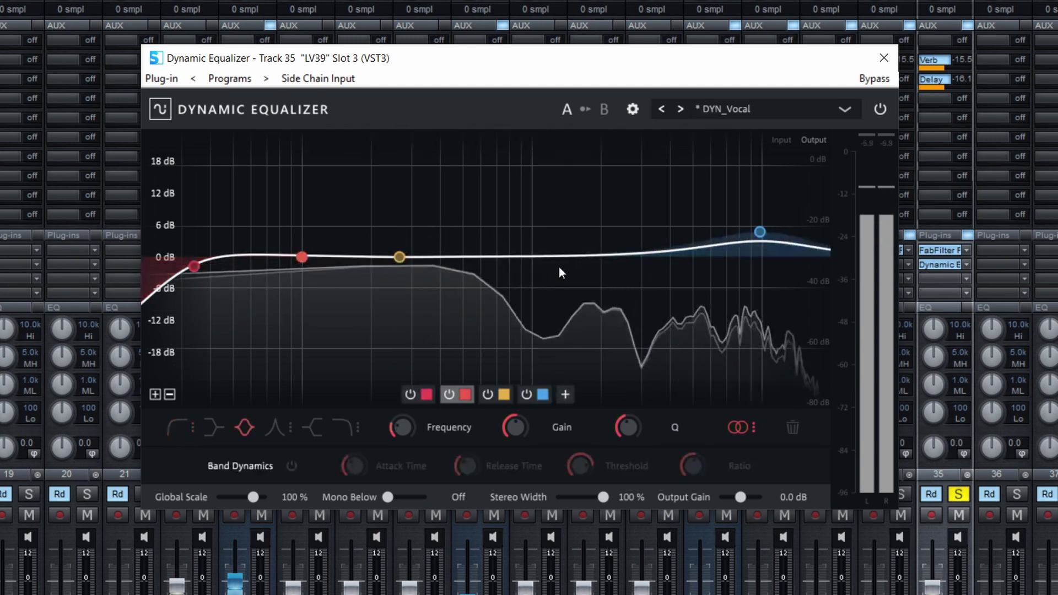
{"action": "left_click_drag", "start_coordinate": [311, 256], "coordinate": [563, 254]}
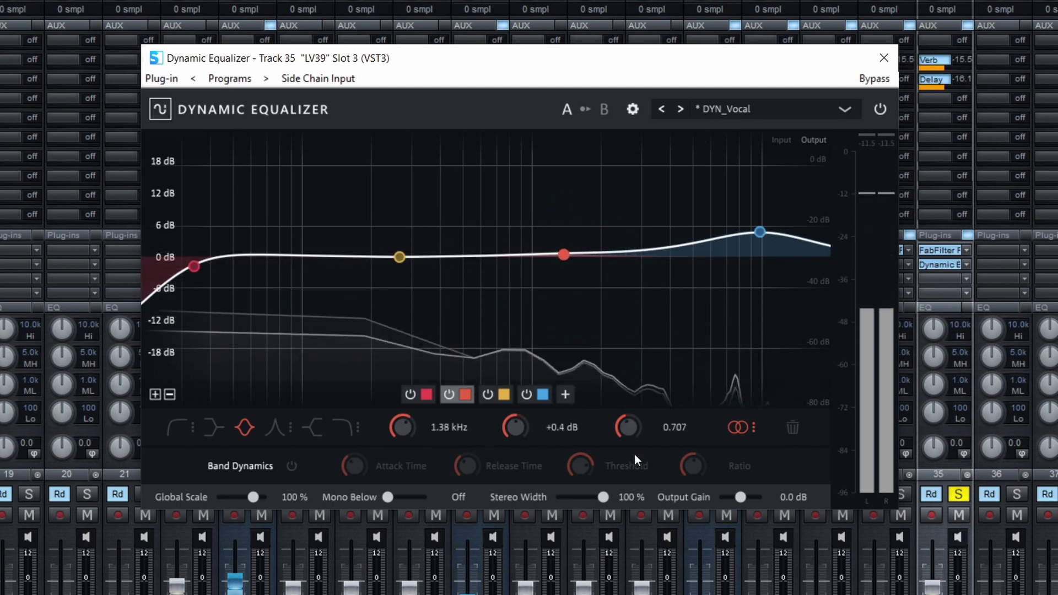
{"action": "left_click", "coordinate": [291, 466]}
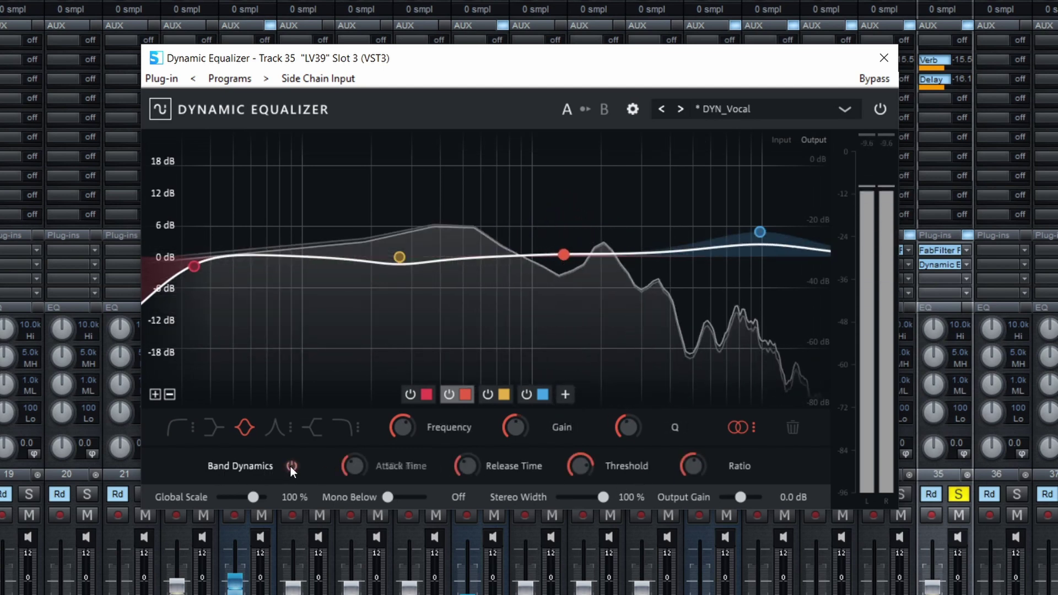
{"action": "left_click_drag", "start_coordinate": [570, 460], "coordinate": [563, 494]}
Reduce the vocal equalizer's Stereo Width to 11 % and close the plug-in window
{"action": "left_click", "coordinate": [563, 494]}
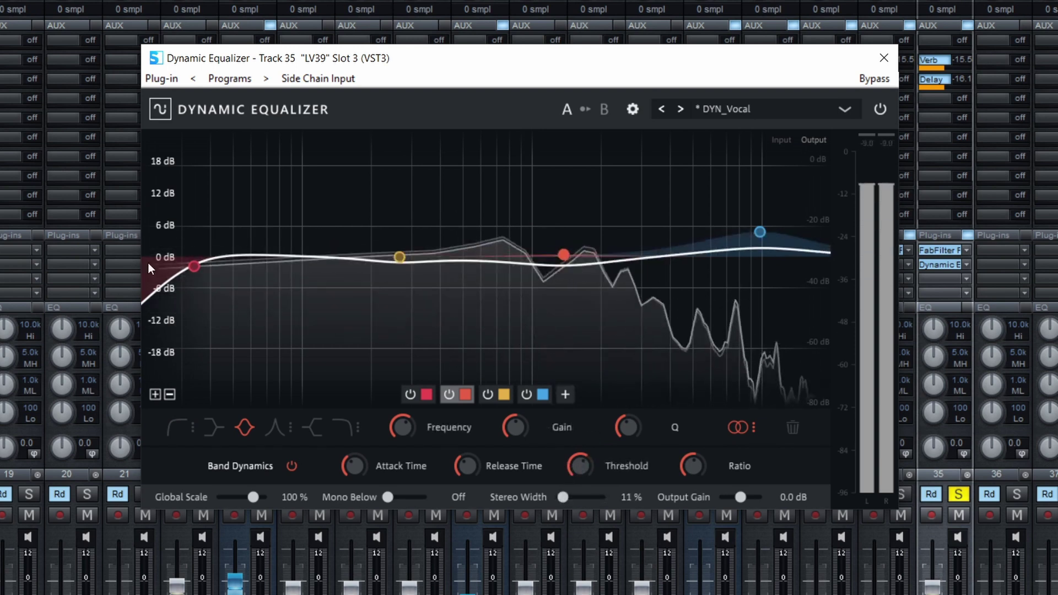
{"action": "left_click", "coordinate": [886, 57]}
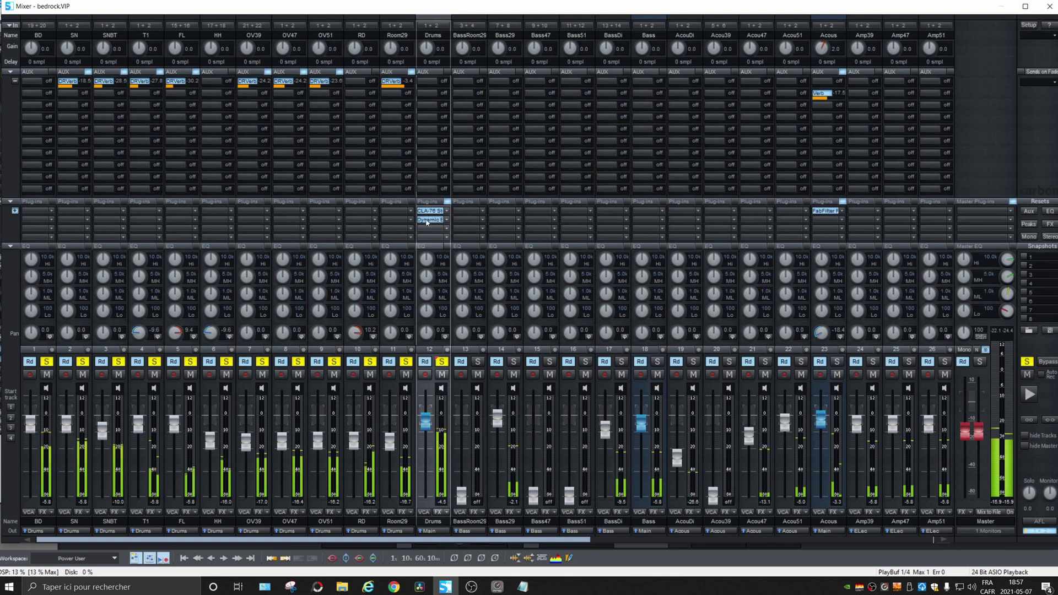
In the Drums track's Dynamic Equalizer, make the red band a high-pass below 100 Hz and boost the yellow band dynamically in the lows
{"action": "left_click", "coordinate": [427, 220]}
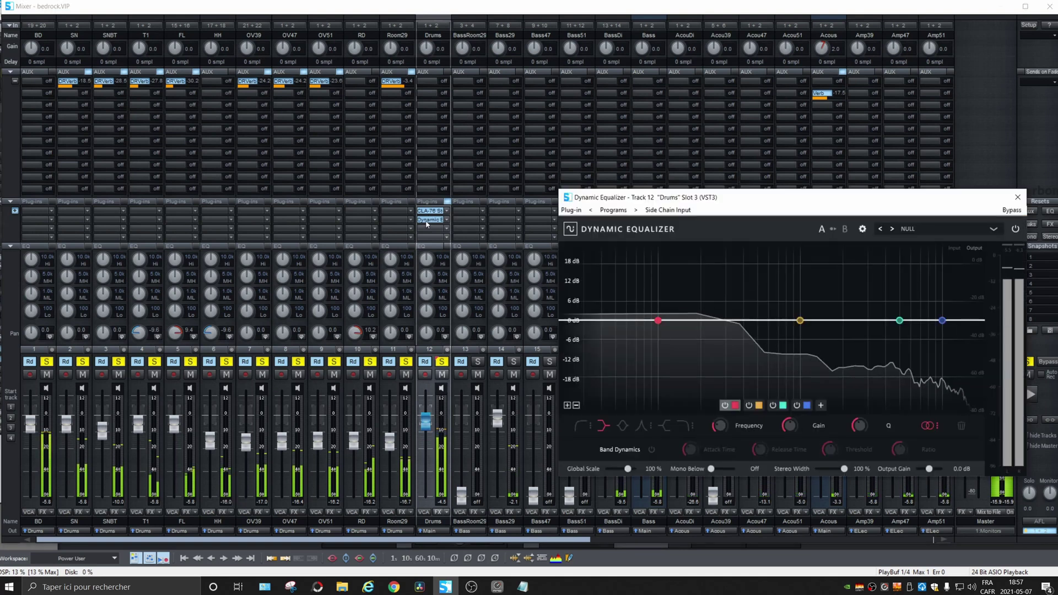
{"action": "left_click", "coordinate": [581, 426]}
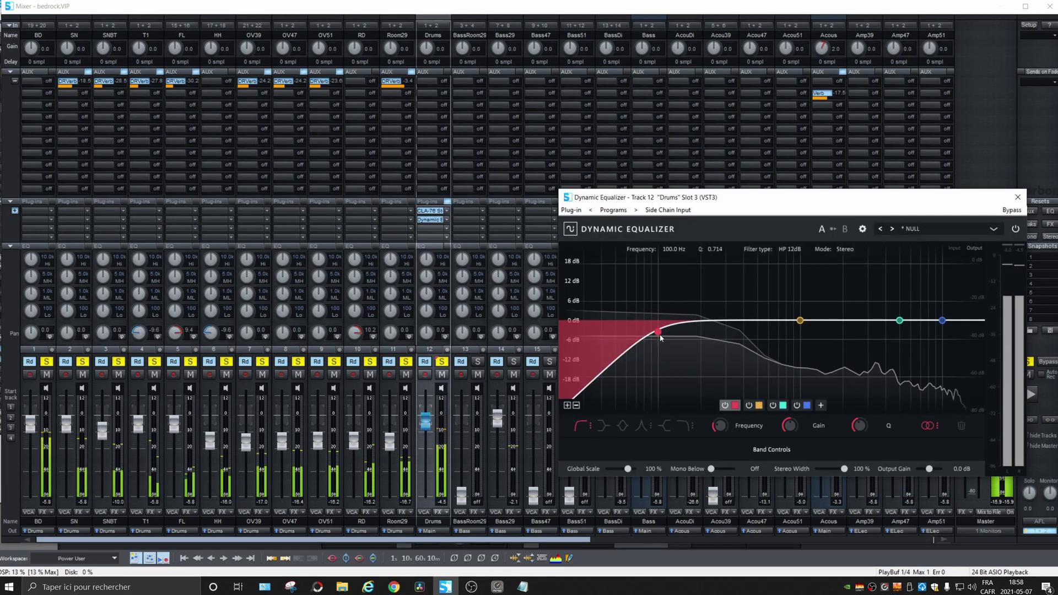
{"action": "left_click_drag", "start_coordinate": [658, 332], "coordinate": [628, 324]}
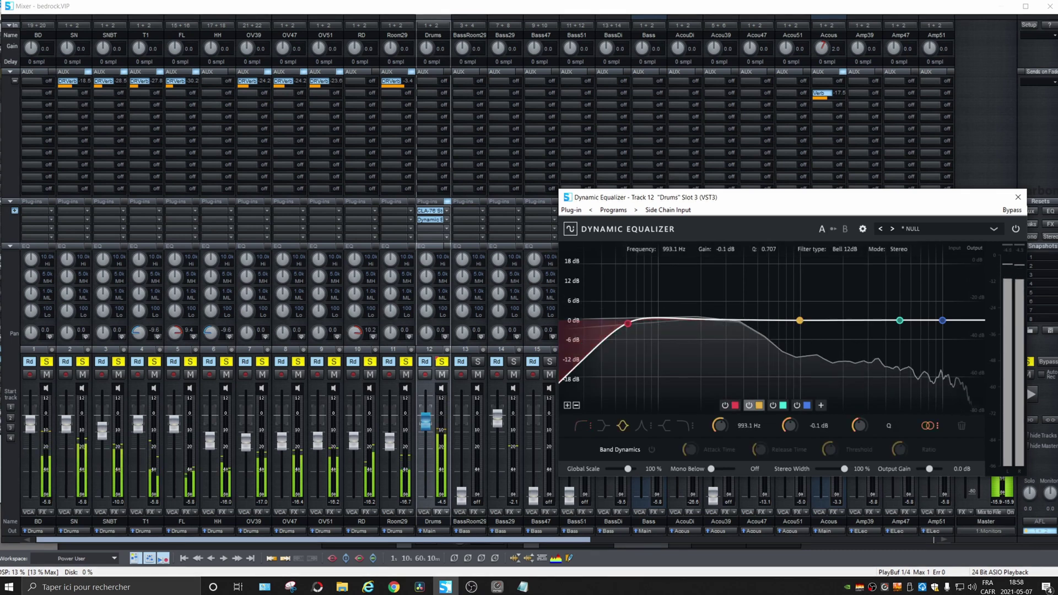
{"action": "left_click_drag", "start_coordinate": [800, 320], "coordinate": [673, 314]}
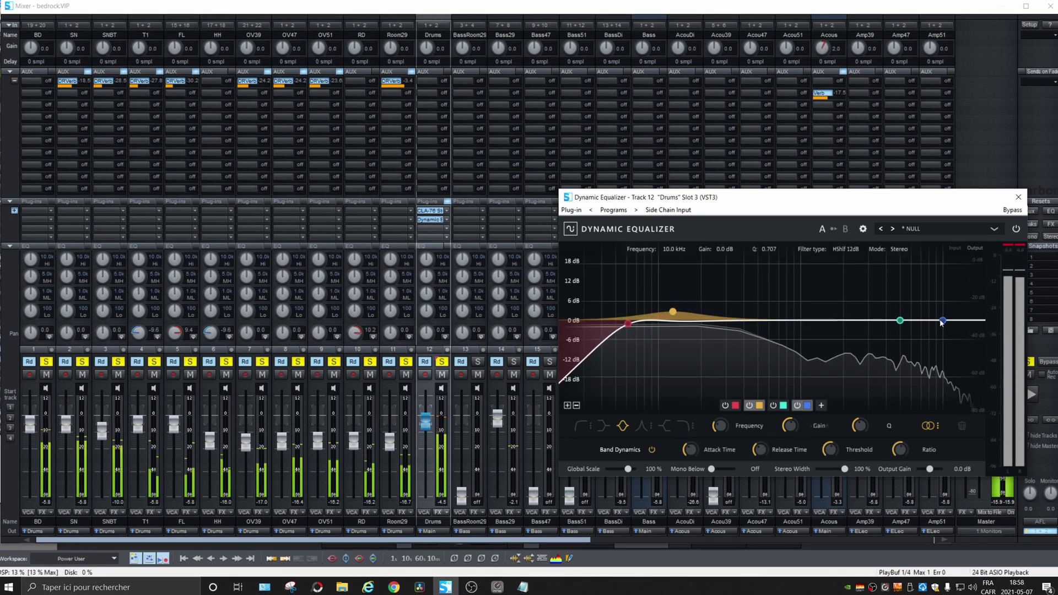
Lower the blue high shelf's frequency with a +4.8 dB gain and enable its band dynamics at a -58.8 dB threshold
{"action": "left_click_drag", "start_coordinate": [943, 320], "coordinate": [879, 304]}
{"action": "left_click", "coordinate": [652, 449]}
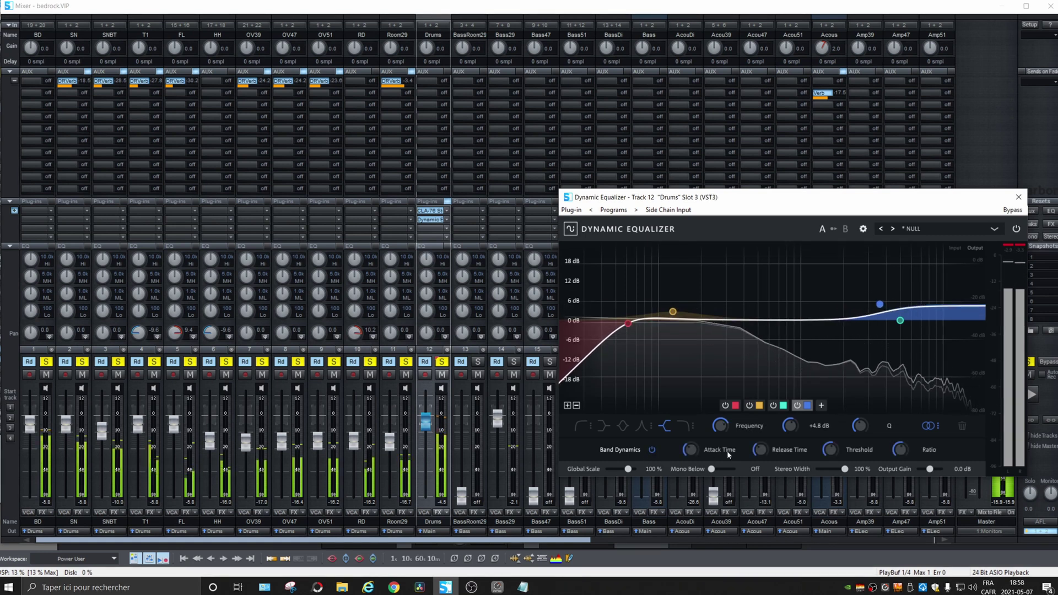
{"action": "scroll", "coordinate": [826, 453], "scroll_direction": "down", "scroll_amount": 5}
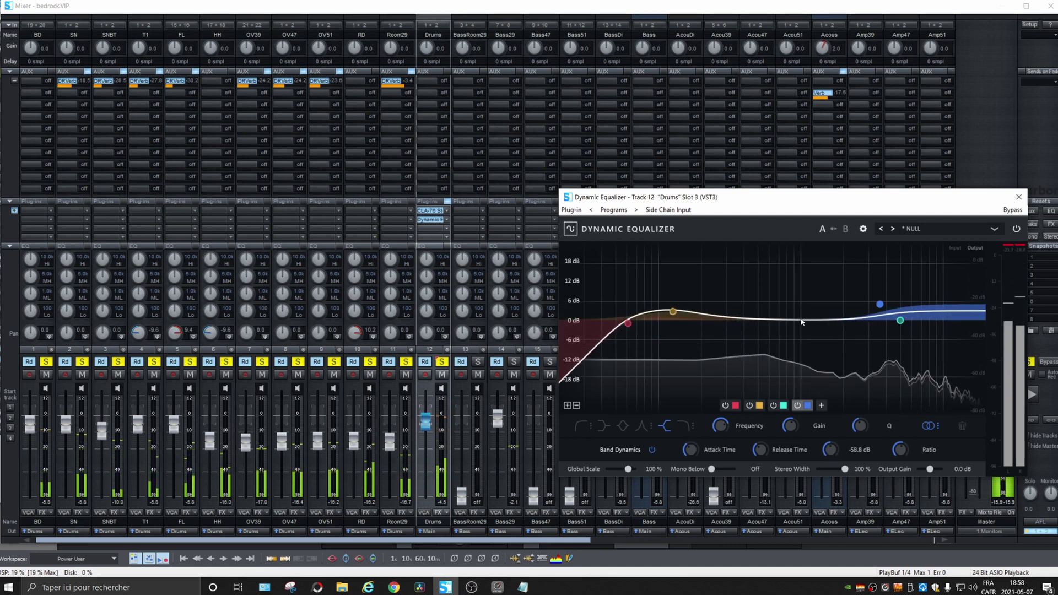
Add a bell band at 392.7 Hz and +1.0 dB with band dynamics to the drums equalizer, plus another slightly boosted band
{"action": "left_click", "coordinate": [821, 405]}
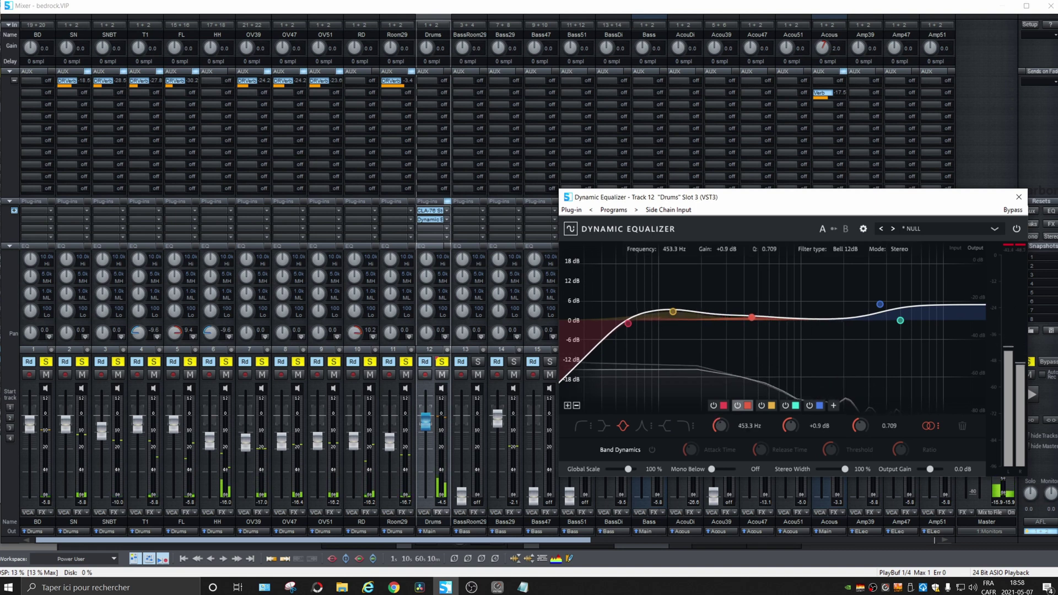
{"action": "key", "text": "space"}
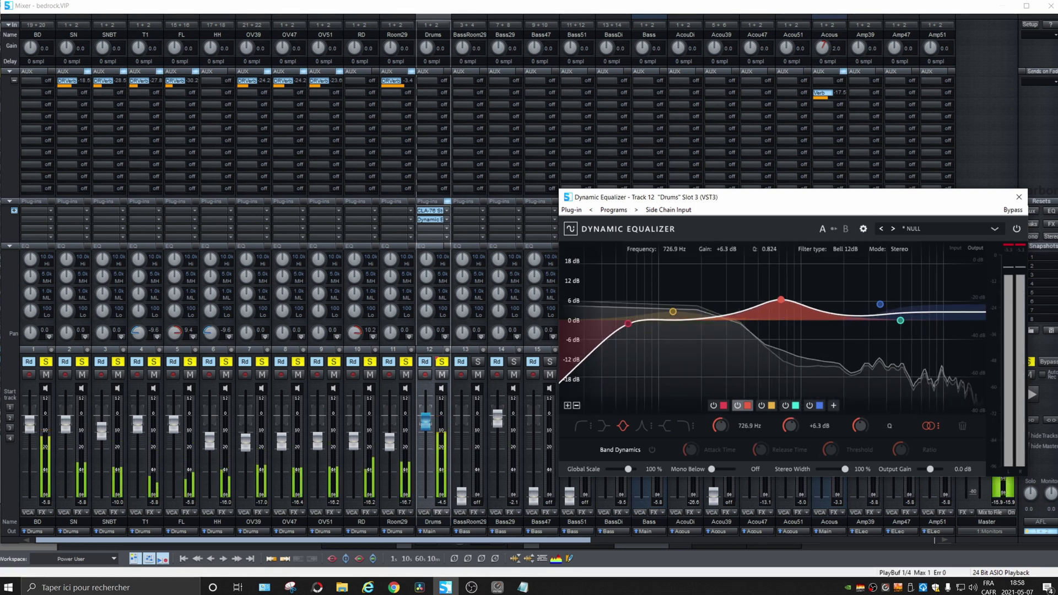
{"action": "left_click_drag", "start_coordinate": [780, 300], "coordinate": [741, 318]}
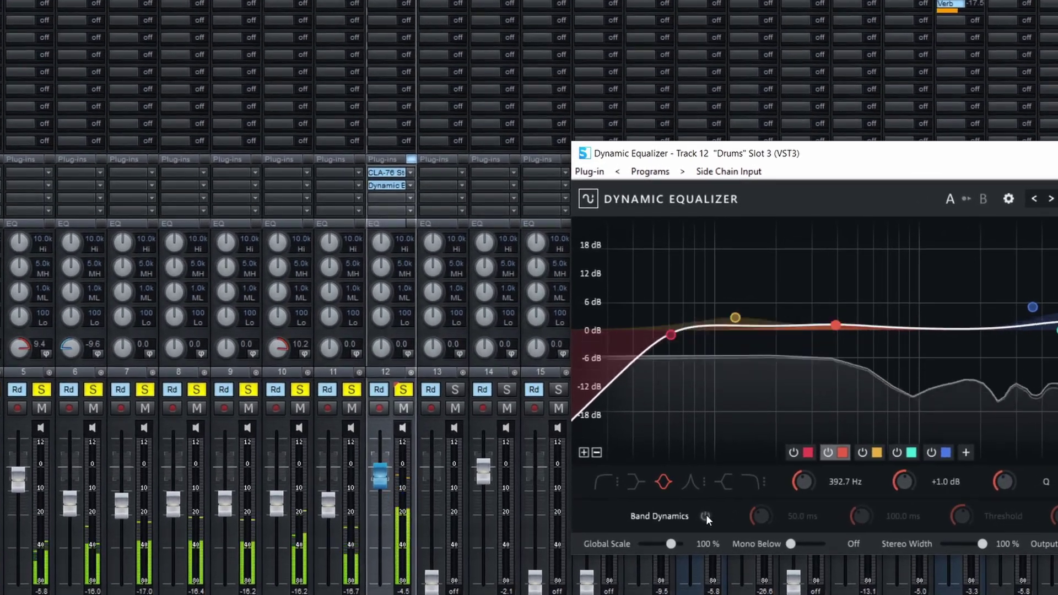
{"action": "left_click", "coordinate": [706, 516]}
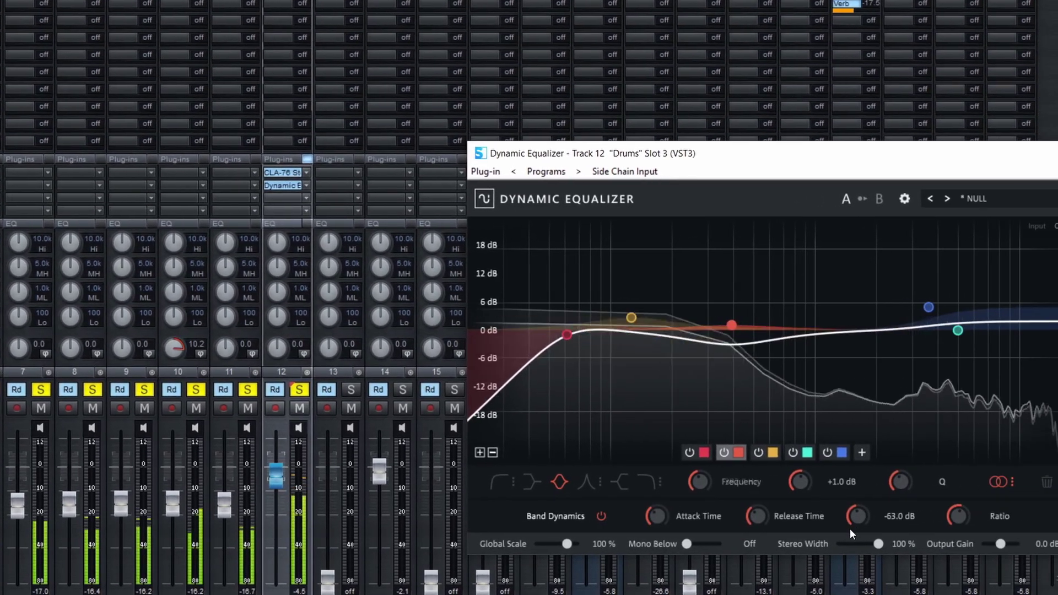
{"action": "left_click_drag", "start_coordinate": [850, 528], "coordinate": [848, 521]}
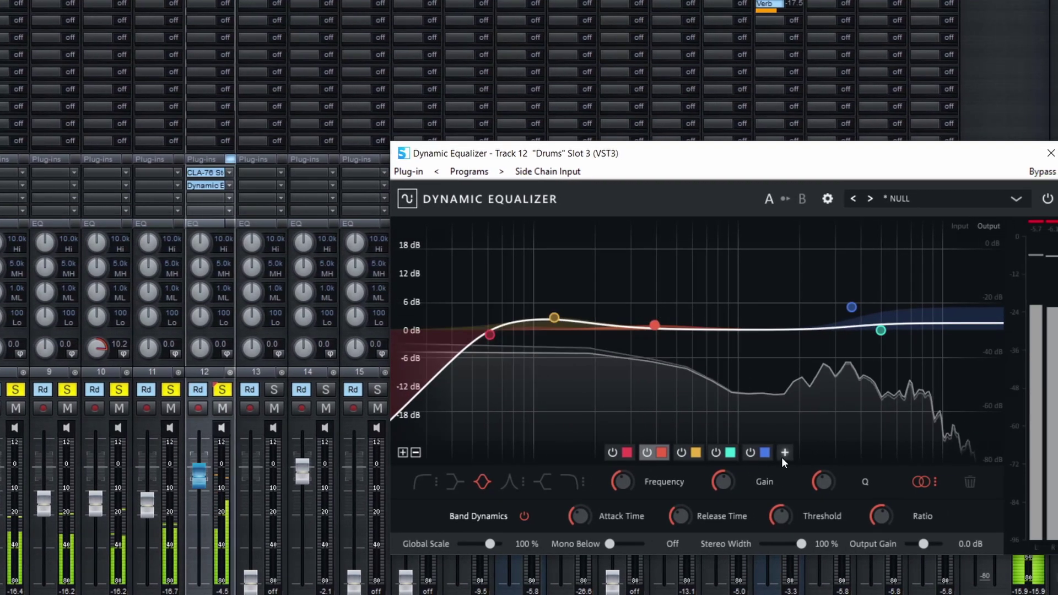
{"action": "left_click", "coordinate": [846, 453]}
{"action": "left_click_drag", "start_coordinate": [594, 331], "coordinate": [727, 315]}
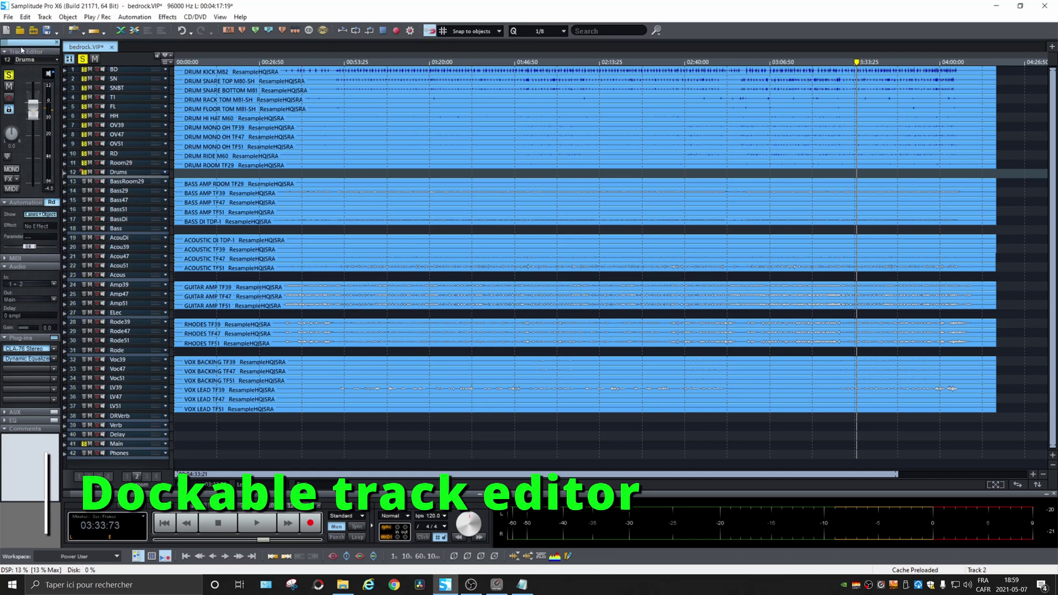
Collapse the Track Editor section and dock the track editor along the bottom of the workspace
{"action": "left_click", "coordinate": [15, 51]}
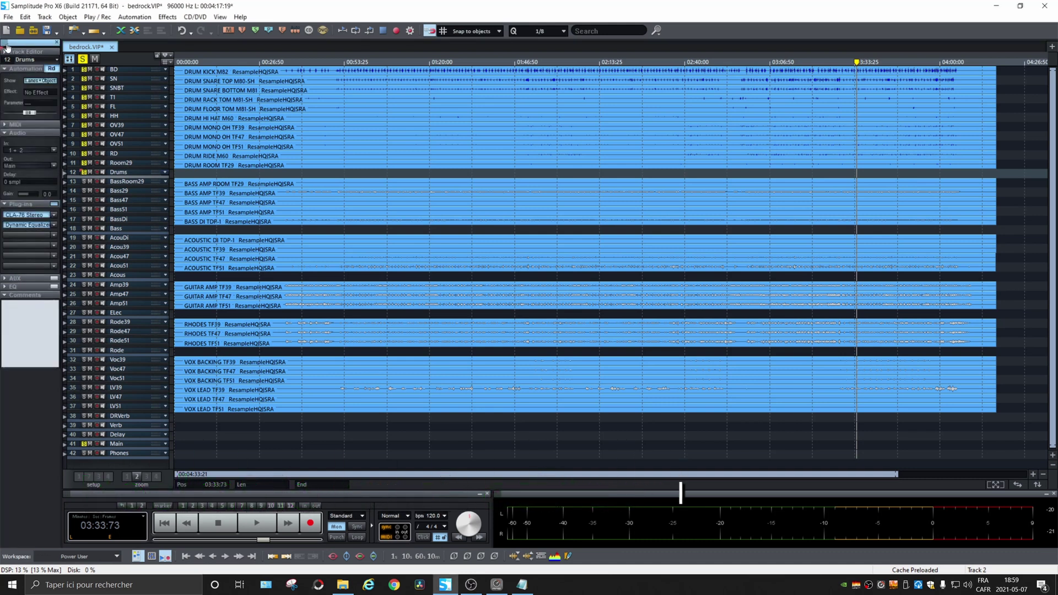
{"action": "left_click_drag", "start_coordinate": [5, 43], "coordinate": [528, 544]}
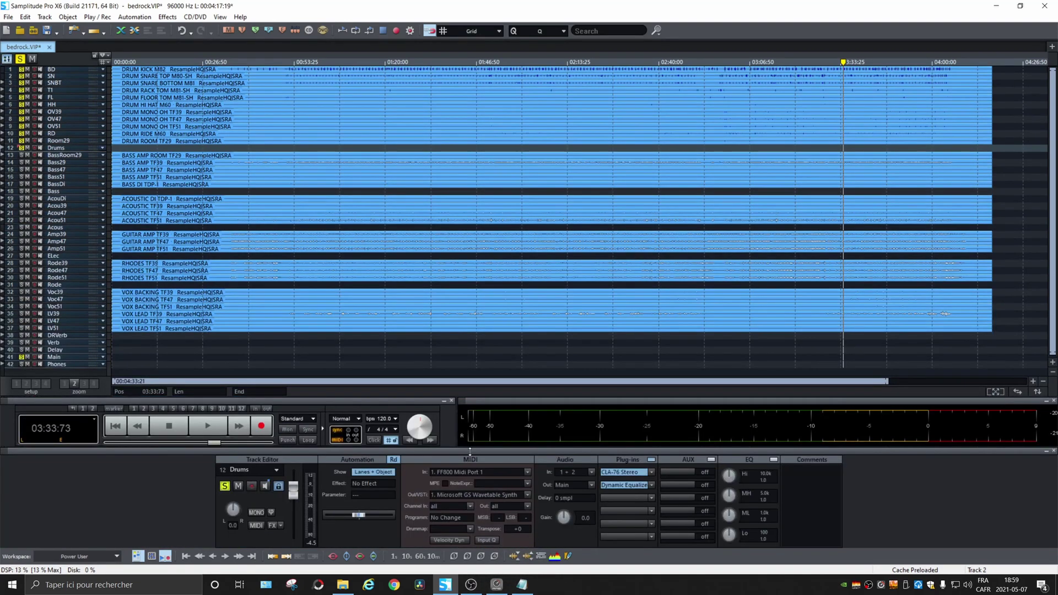
{"action": "left_click_drag", "start_coordinate": [470, 451], "coordinate": [477, 412]}
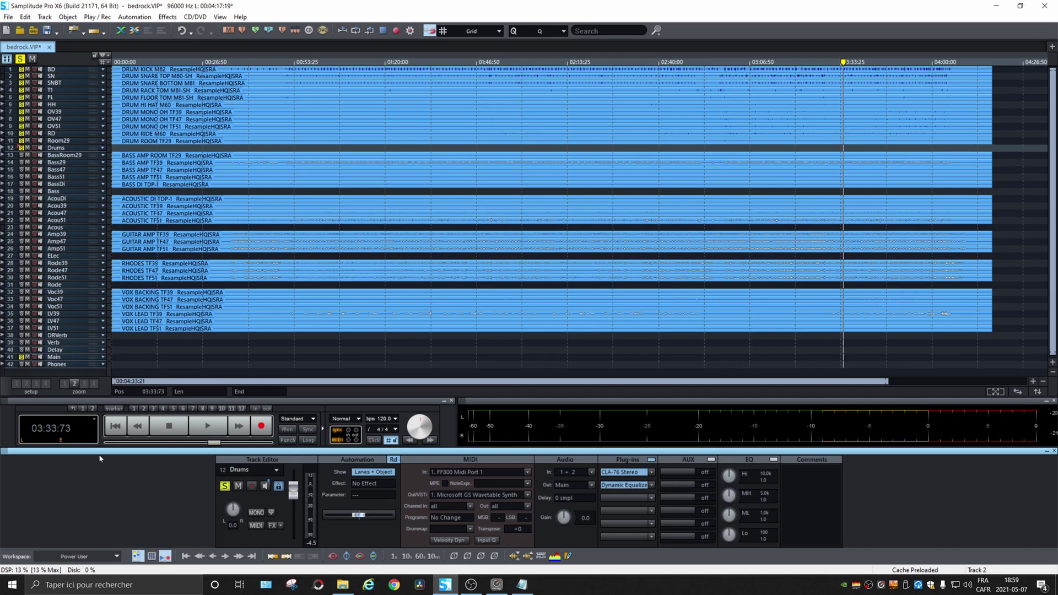
Dock the track editor along the right edge of the workspace and move it back to the left edge
{"action": "left_click_drag", "start_coordinate": [5, 455], "coordinate": [1052, 295]}
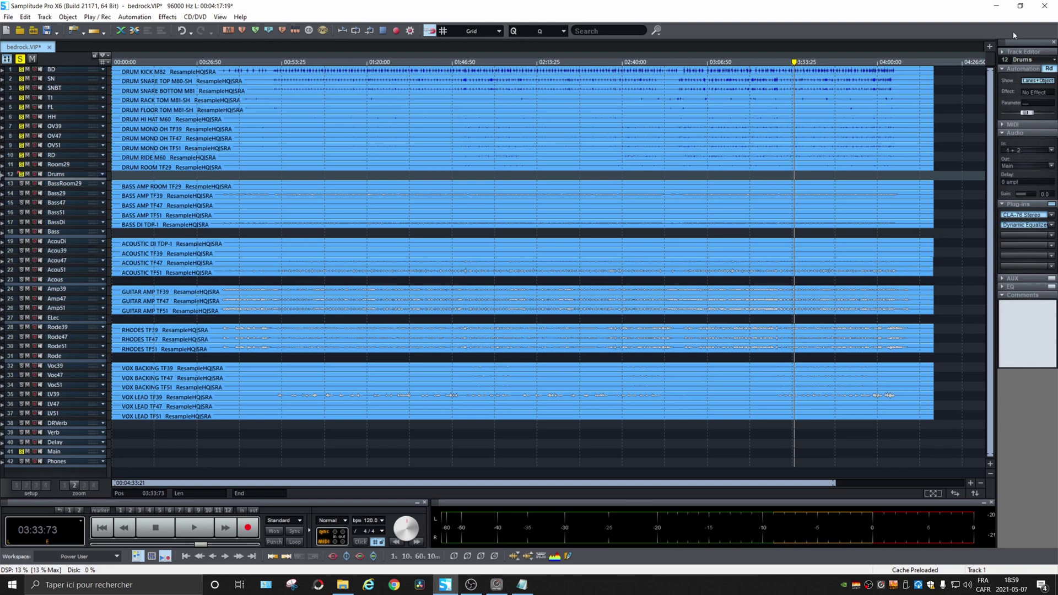
{"action": "left_click_drag", "start_coordinate": [1003, 47], "coordinate": [8, 296]}
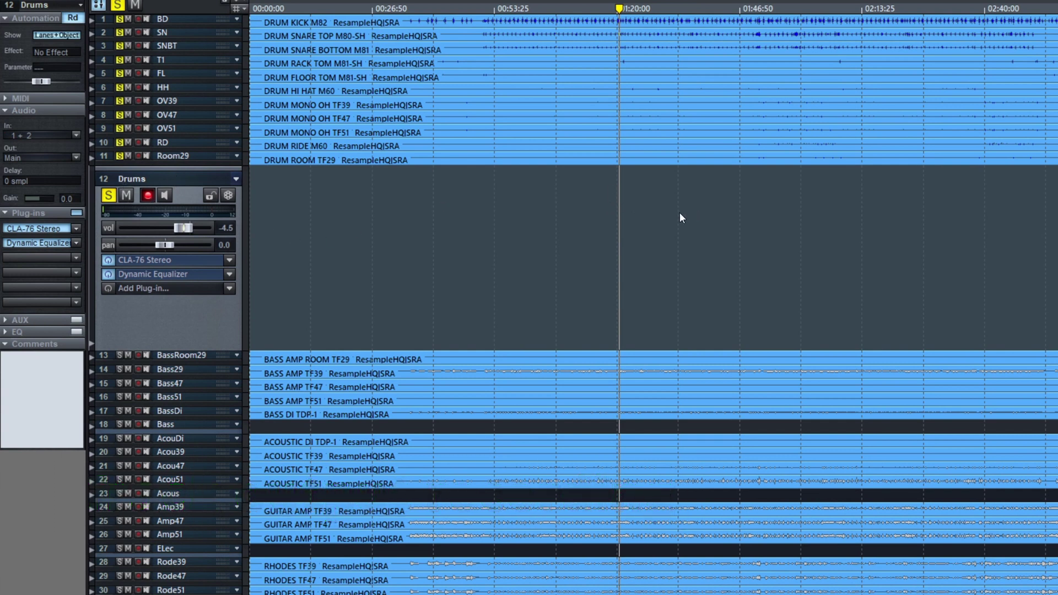
Play the project and punch in recording on the armed Drums track during playback
{"action": "key", "text": "space"}
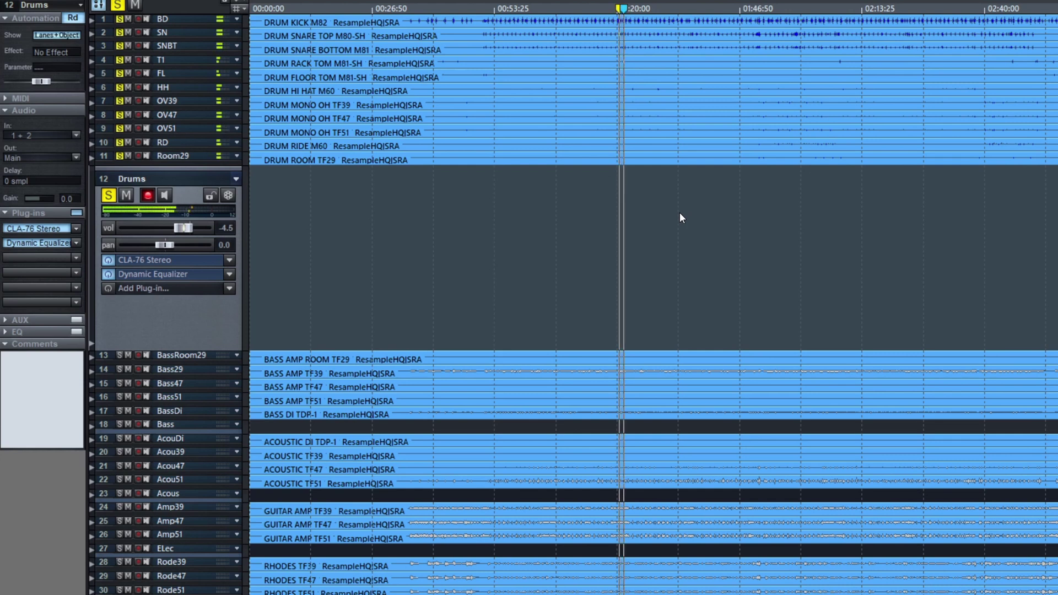
{"action": "key", "text": "r"}
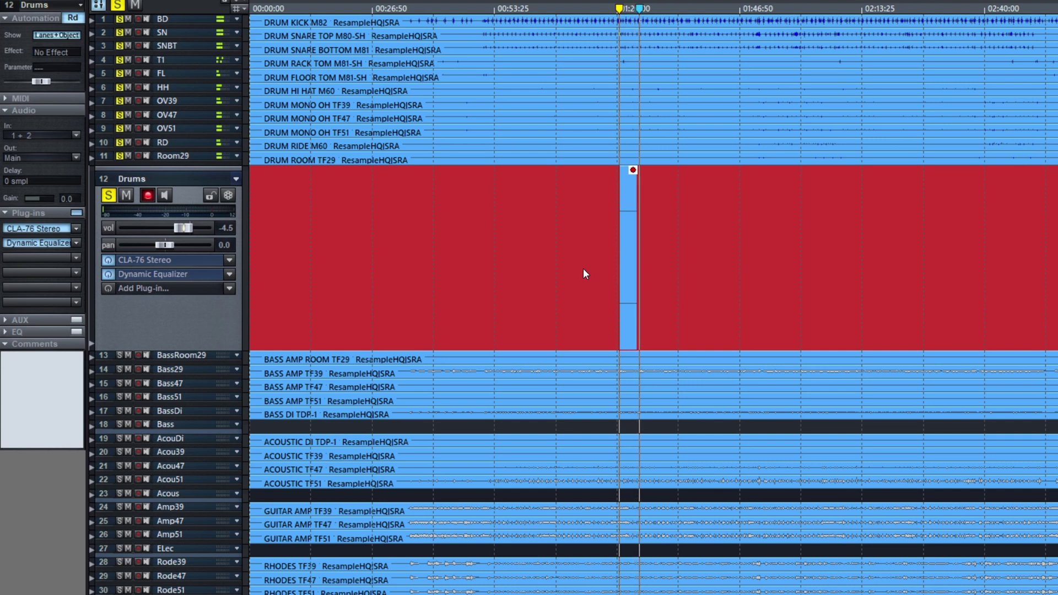
Stop the recording and delete the newly recorded take from the Drums track
{"action": "key", "text": "space"}
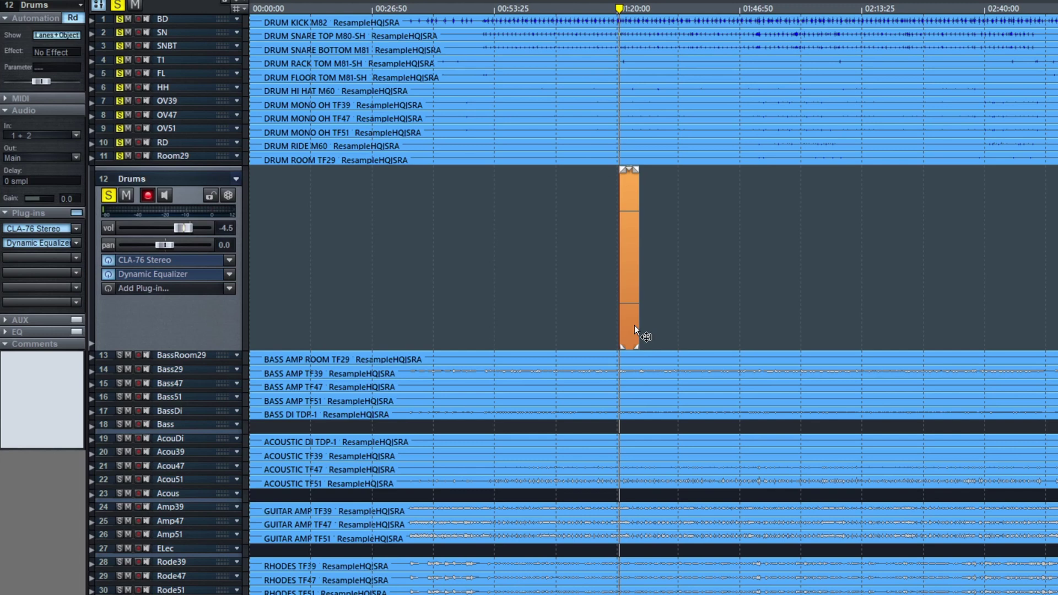
{"action": "key", "text": "Delete"}
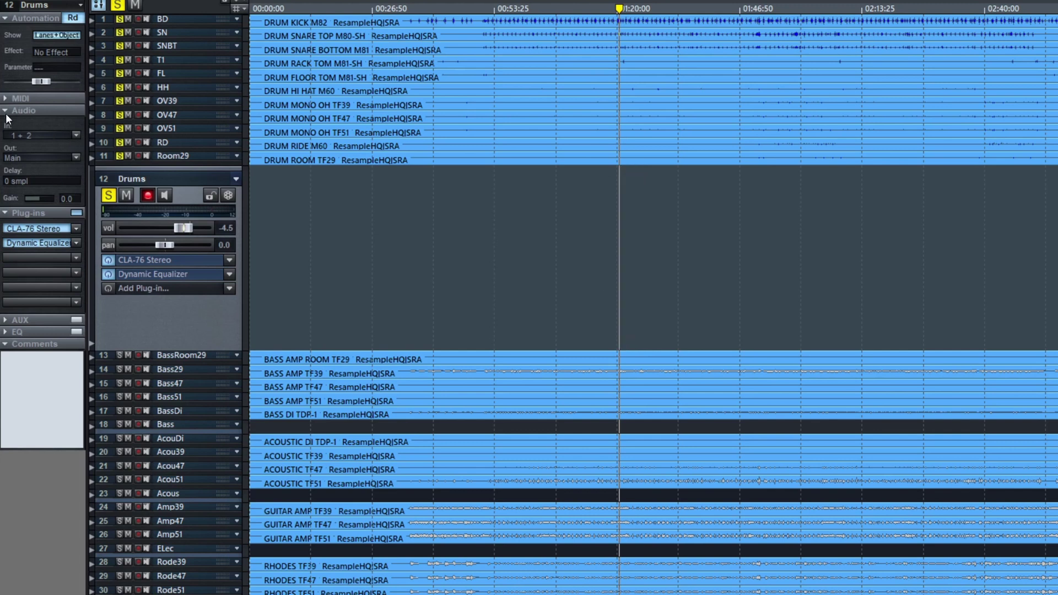
Set the Drums track's audio input to the Drums track itself and record a short take of its signal
{"action": "left_click", "coordinate": [77, 135]}
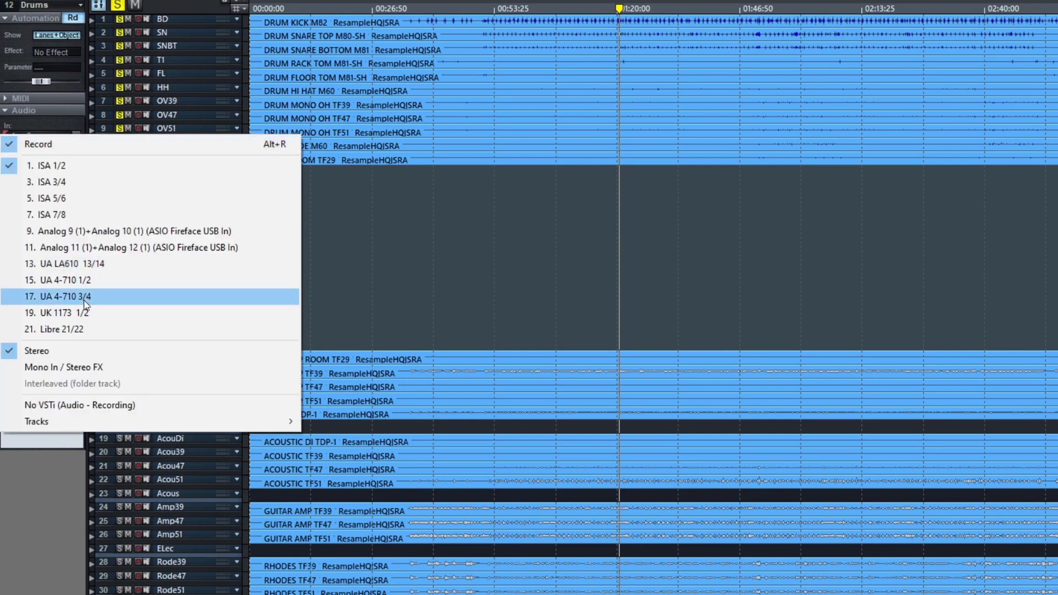
{"action": "mouse_move", "coordinate": [51, 426]}
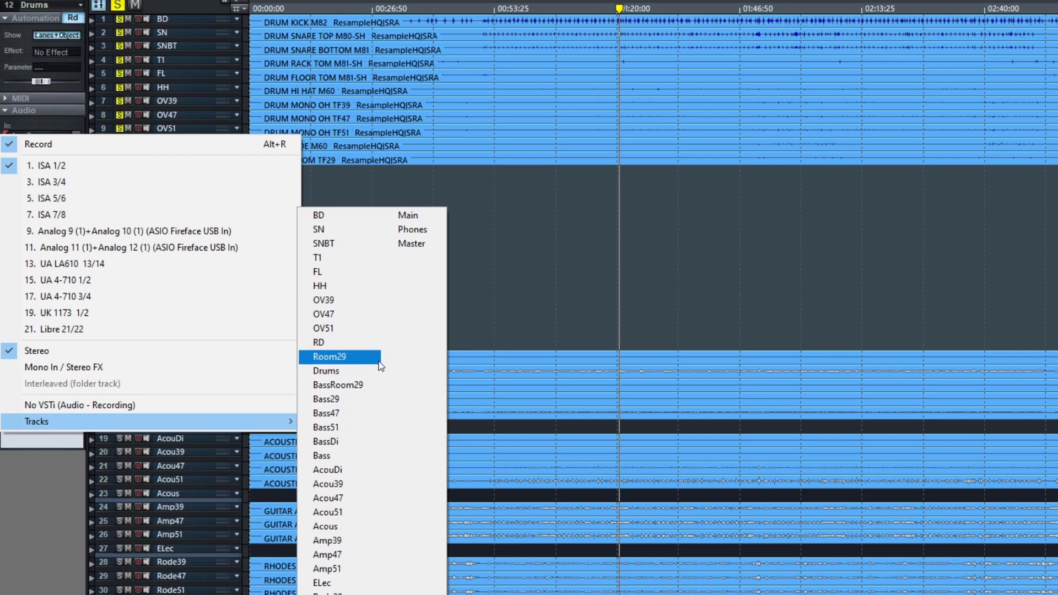
{"action": "left_click", "coordinate": [341, 373]}
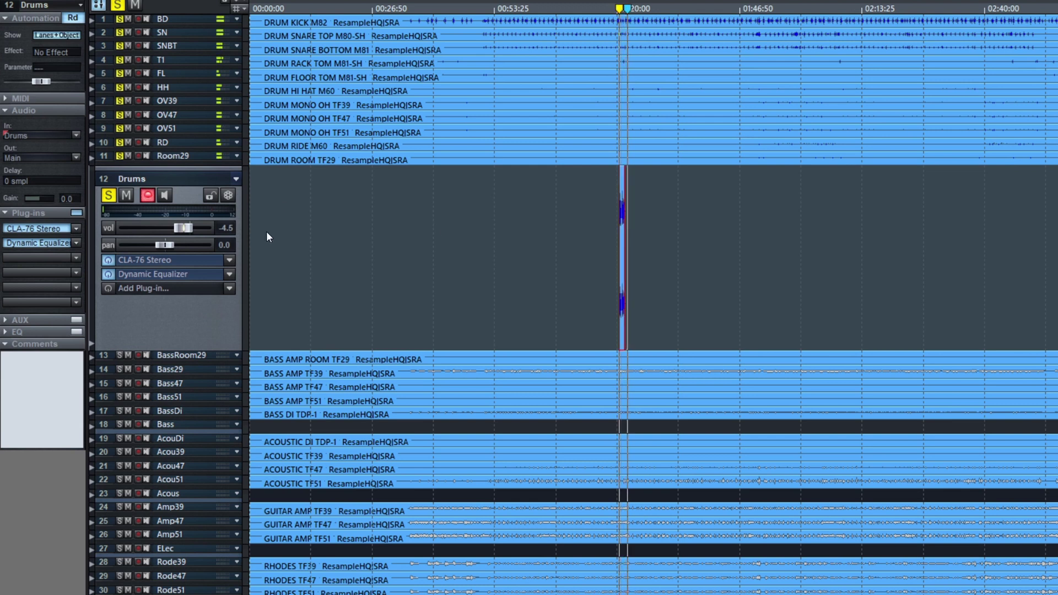
{"action": "key", "text": "z"}
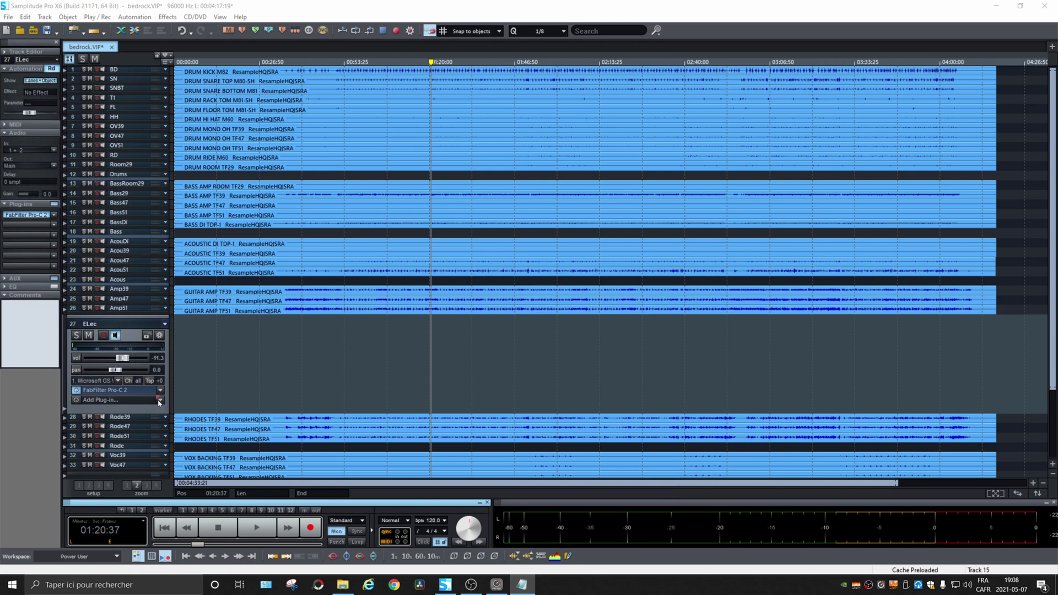
Open the Plug-in Browser for the ELec track and search its effects and presets for "ambience"
{"action": "left_click", "coordinate": [159, 401]}
{"action": "left_click", "coordinate": [239, 418]}
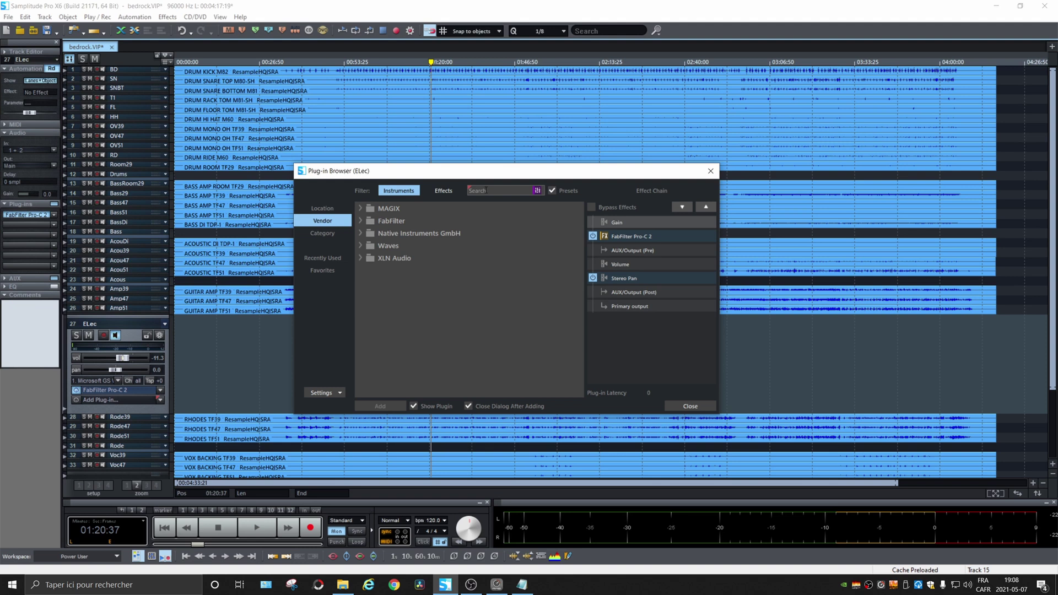
{"action": "left_click", "coordinate": [485, 190]}
{"action": "type", "text": "ambi"}
{"action": "left_click", "coordinate": [442, 191]}
{"action": "type", "text": "ence"}
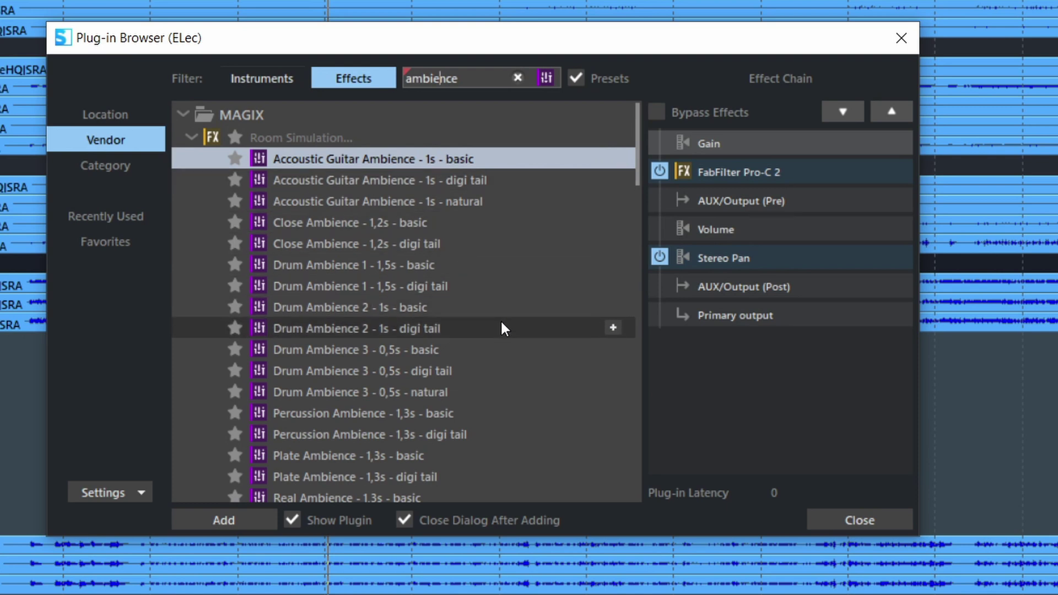
Load the MAGIX Room Simulation preset "Soft Ambience - 1,2s - basic" on the ELec track
{"action": "scroll", "coordinate": [499, 322], "scroll_direction": "down", "scroll_amount": 6}
{"action": "scroll", "coordinate": [498, 322], "scroll_direction": "down", "scroll_amount": 10}
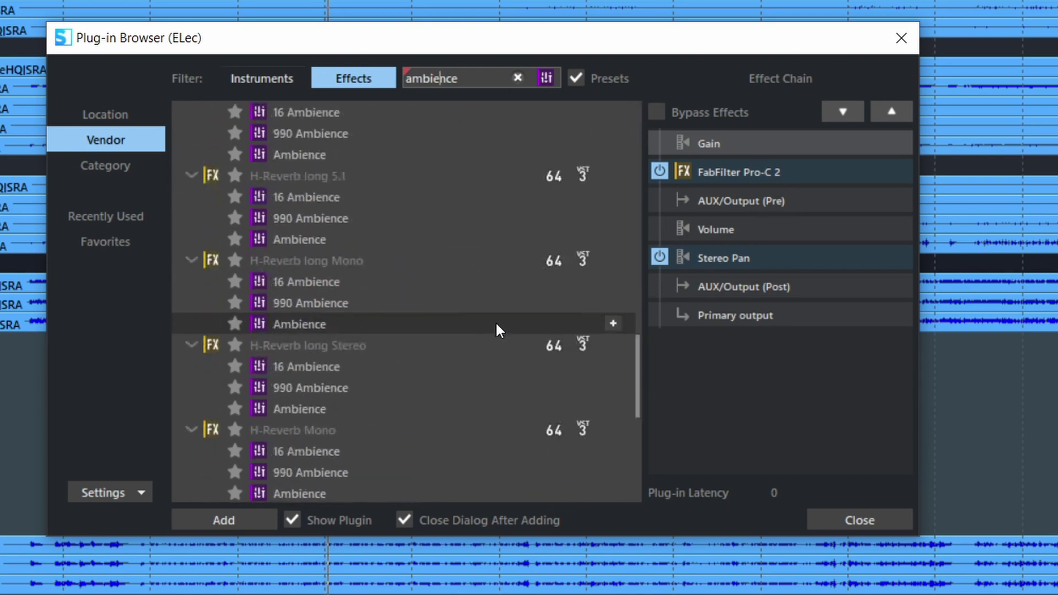
{"action": "scroll", "coordinate": [498, 319], "scroll_direction": "up", "scroll_amount": 15}
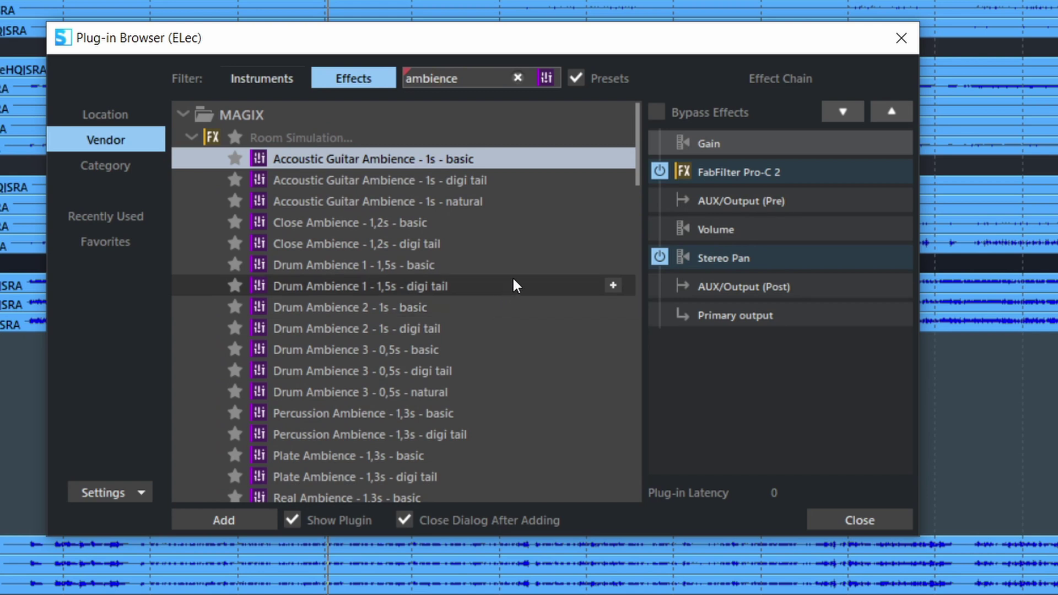
{"action": "scroll", "coordinate": [519, 292], "scroll_direction": "down", "scroll_amount": 3}
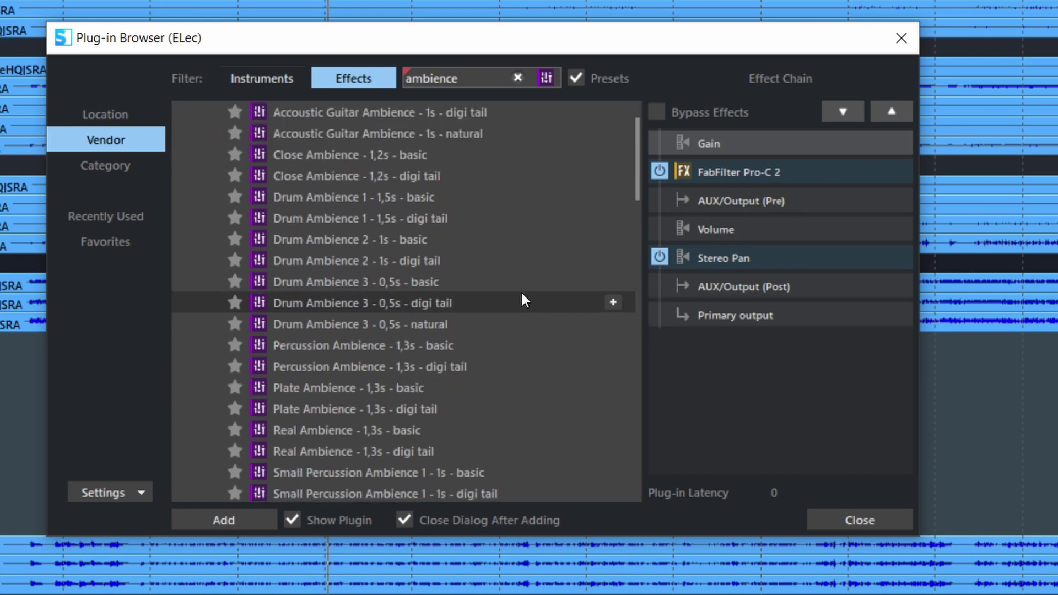
{"action": "scroll", "coordinate": [541, 322], "scroll_direction": "down", "scroll_amount": 1}
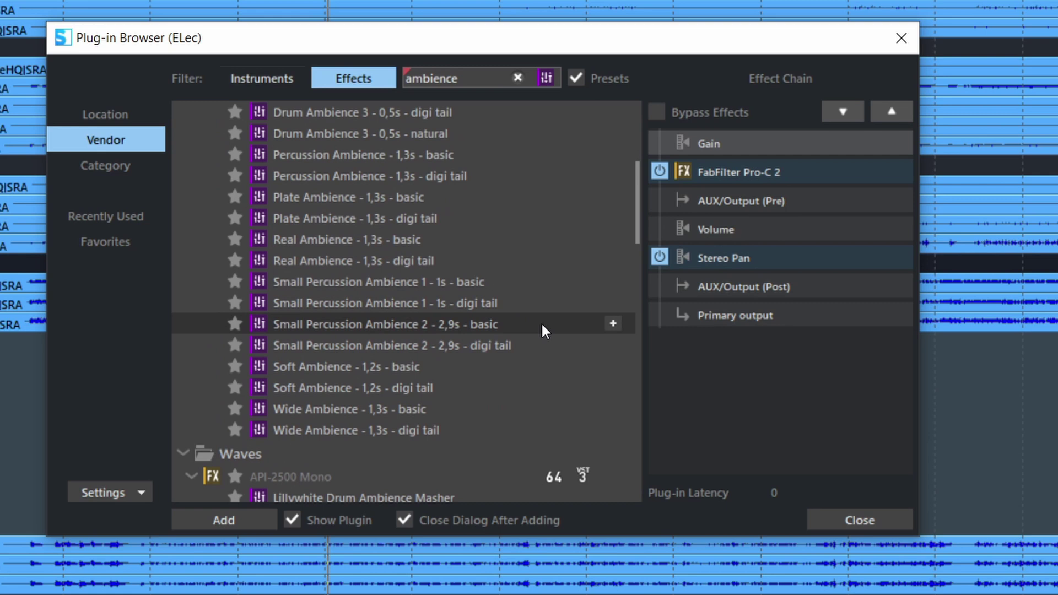
{"action": "double_click", "coordinate": [312, 366]}
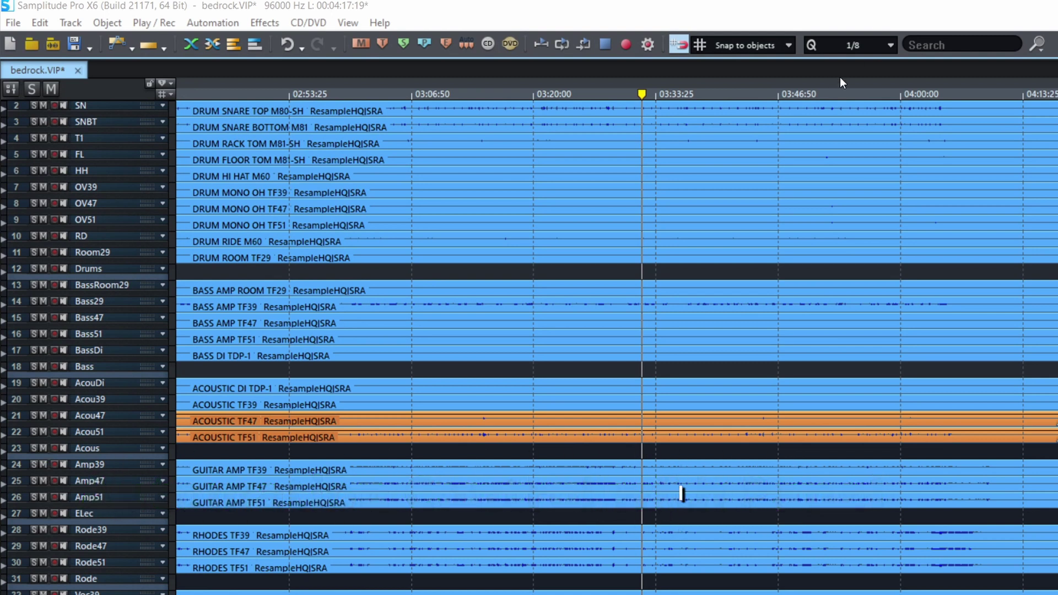
Show the Automation Panel and open the mixer, placing it so the panel stays uncovered
{"action": "left_click", "coordinate": [345, 22]}
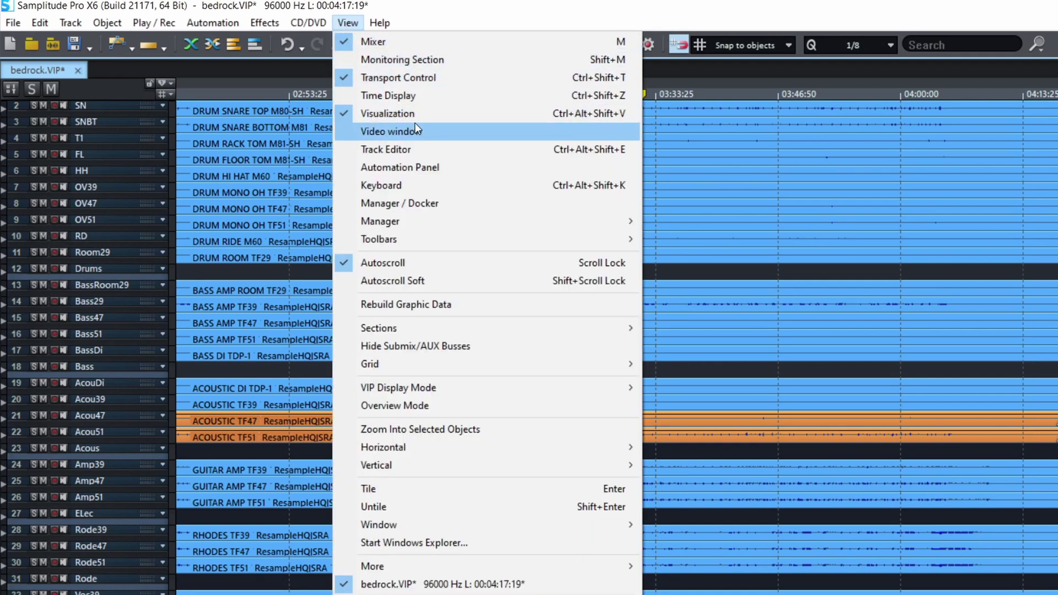
{"action": "left_click", "coordinate": [415, 166]}
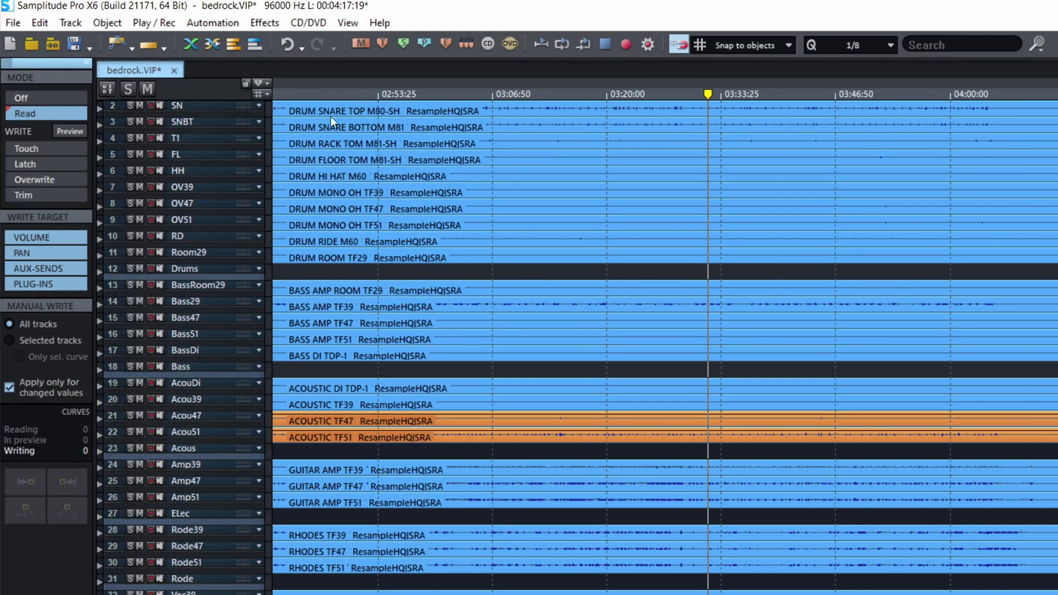
{"action": "left_click_drag", "start_coordinate": [23, 81], "coordinate": [19, 454]}
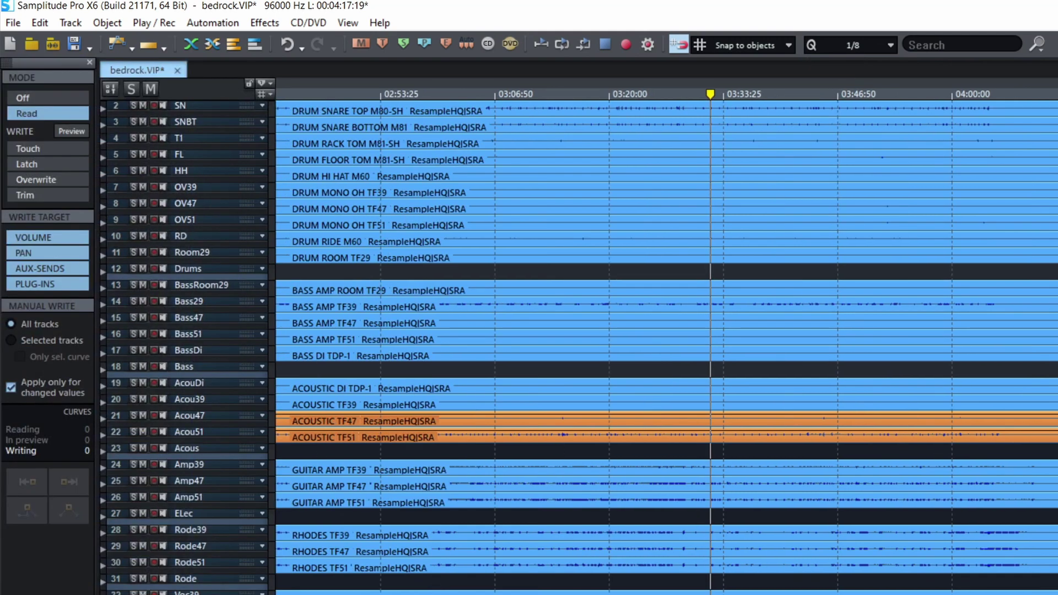
{"action": "key", "text": "m"}
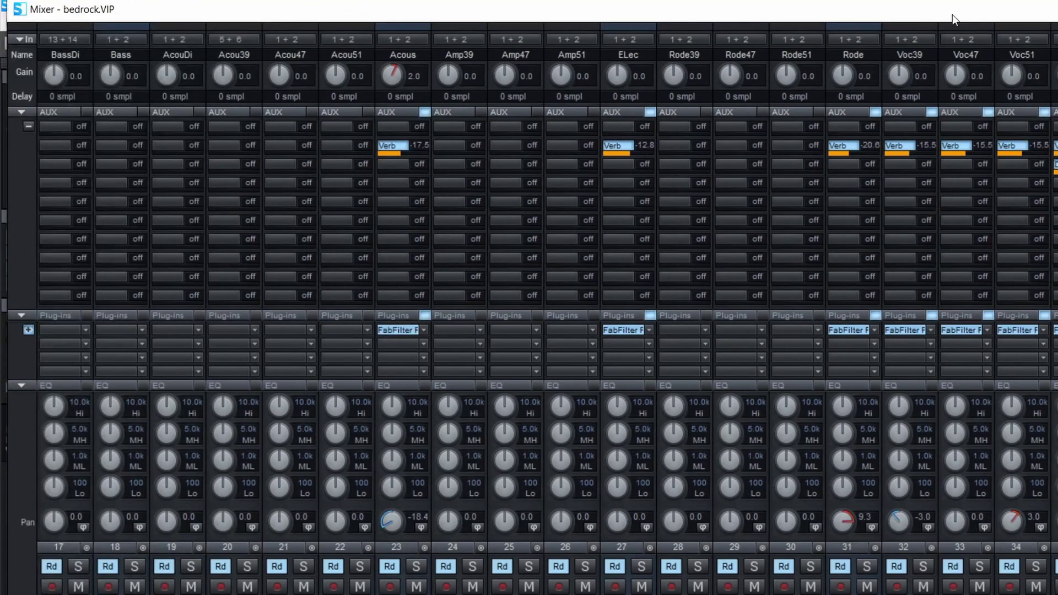
{"action": "left_click_drag", "start_coordinate": [954, 20], "coordinate": [1057, 26]}
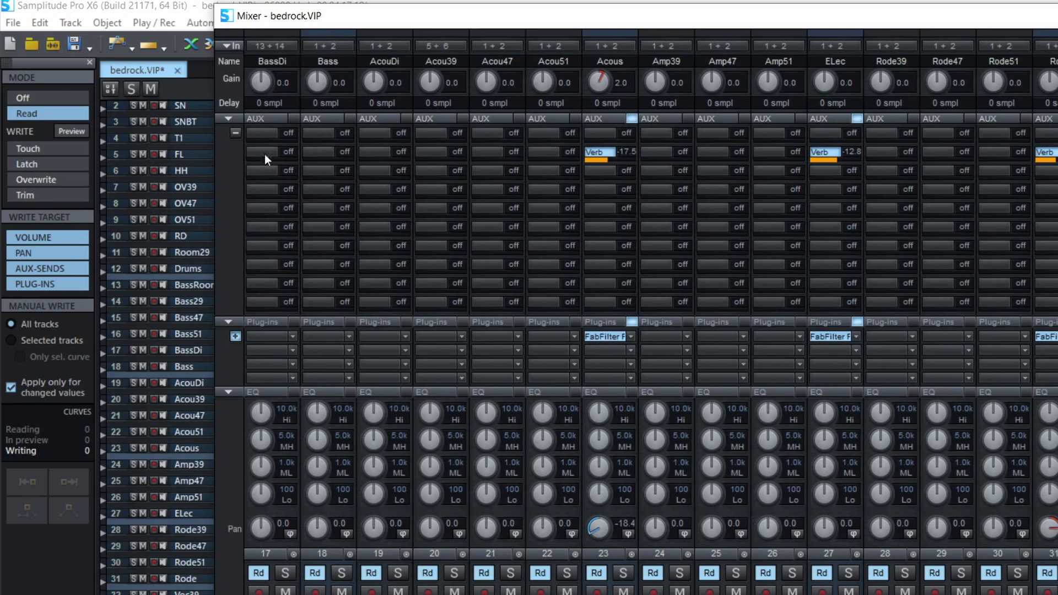
Switch the automation mode of all tracks to Touch and back to Read
{"action": "left_click", "coordinate": [32, 147]}
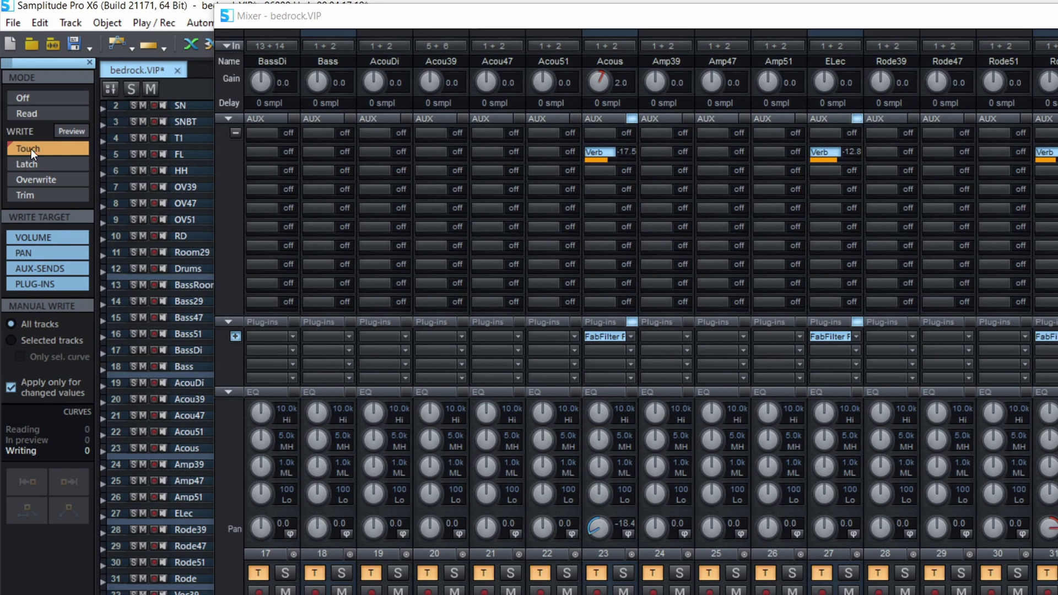
{"action": "left_click", "coordinate": [41, 116]}
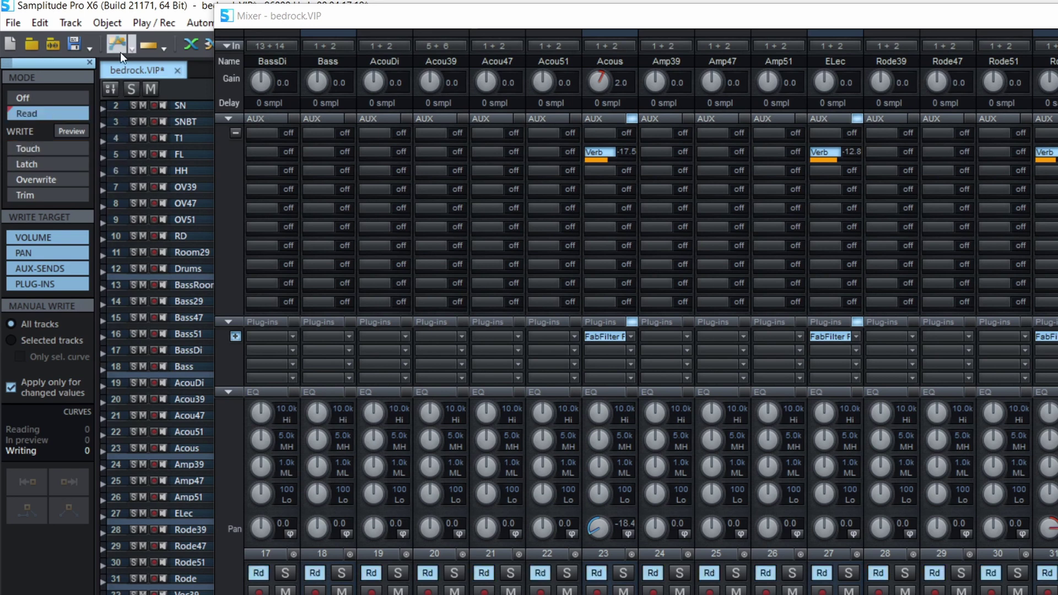
Limit manual automation writing to selected tracks and select the mixer channels from BassDi through Amp47
{"action": "left_click", "coordinate": [42, 340]}
{"action": "left_click", "coordinate": [273, 396]}
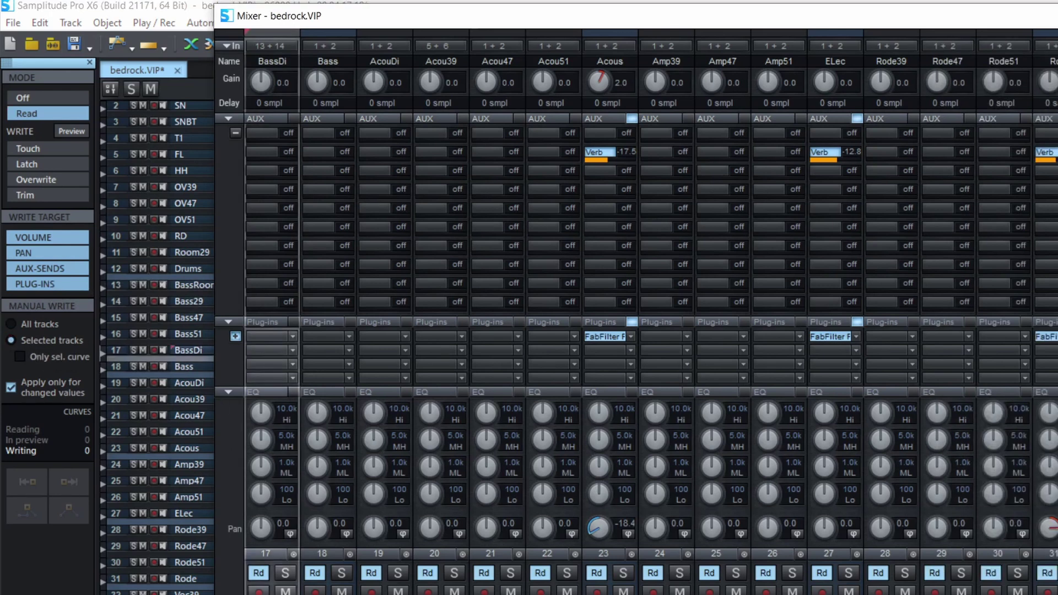
{"action": "left_click", "coordinate": [721, 396], "text": "shift"}
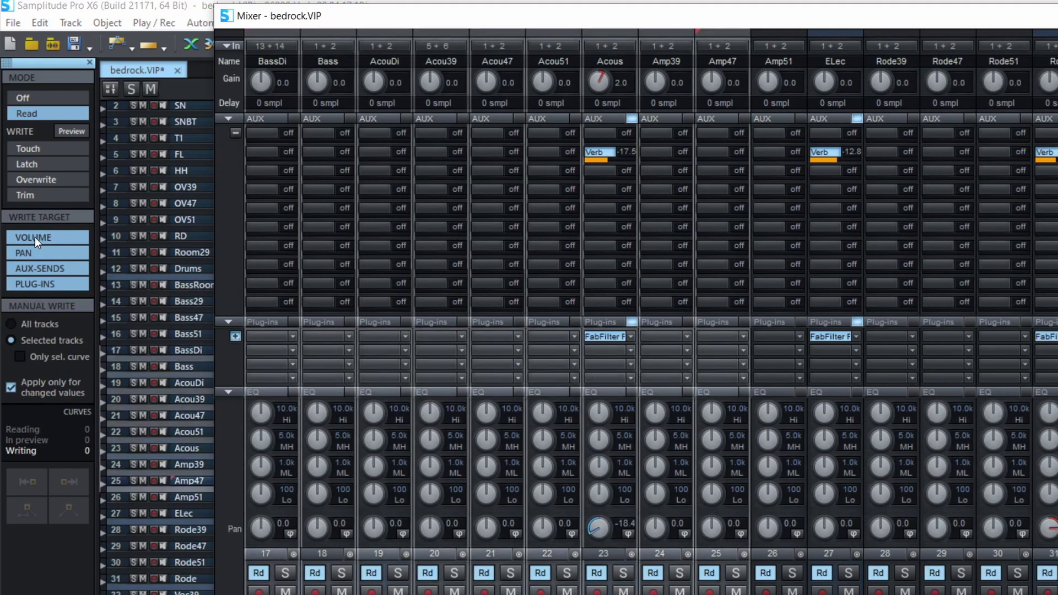
Try the Latch automation mode, set the mode to Touch, and restrict manual writing to only the selected curve
{"action": "left_click", "coordinate": [41, 163]}
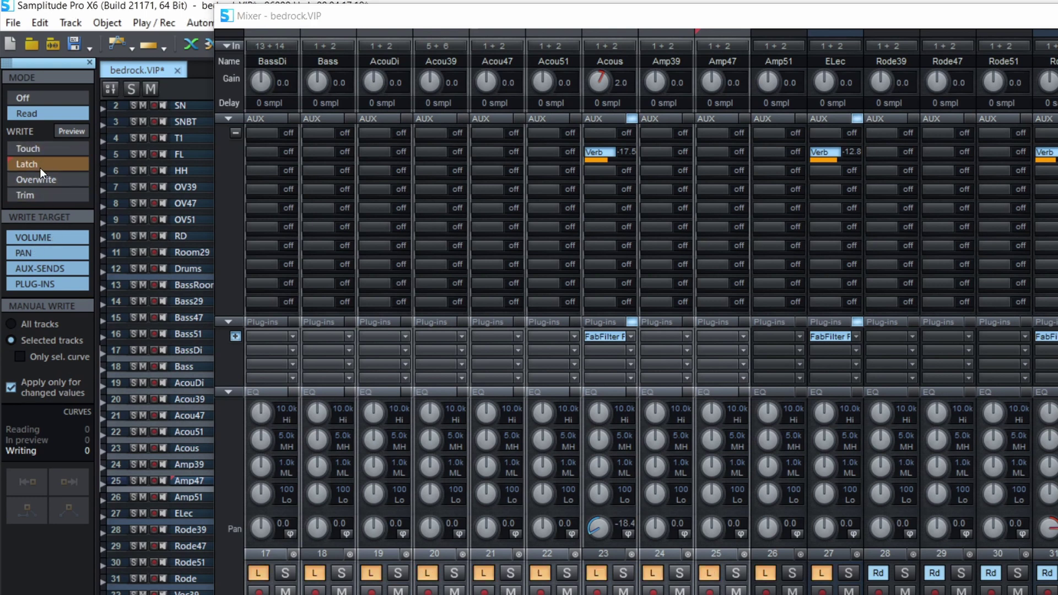
{"action": "left_click", "coordinate": [33, 148]}
{"action": "left_click", "coordinate": [82, 353]}
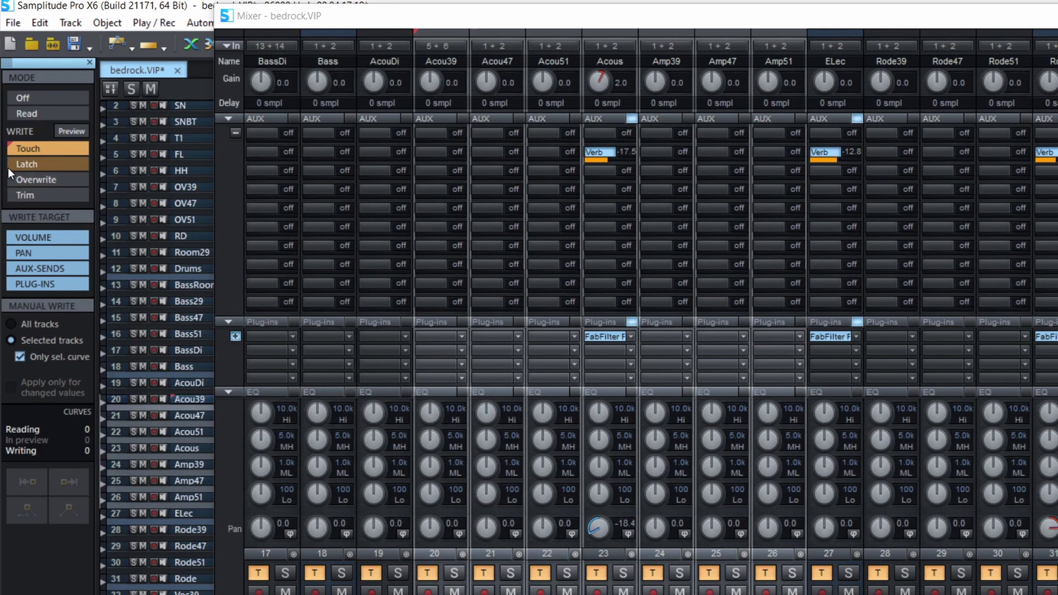
{"action": "left_click", "coordinate": [51, 166]}
{"action": "left_click", "coordinate": [48, 150]}
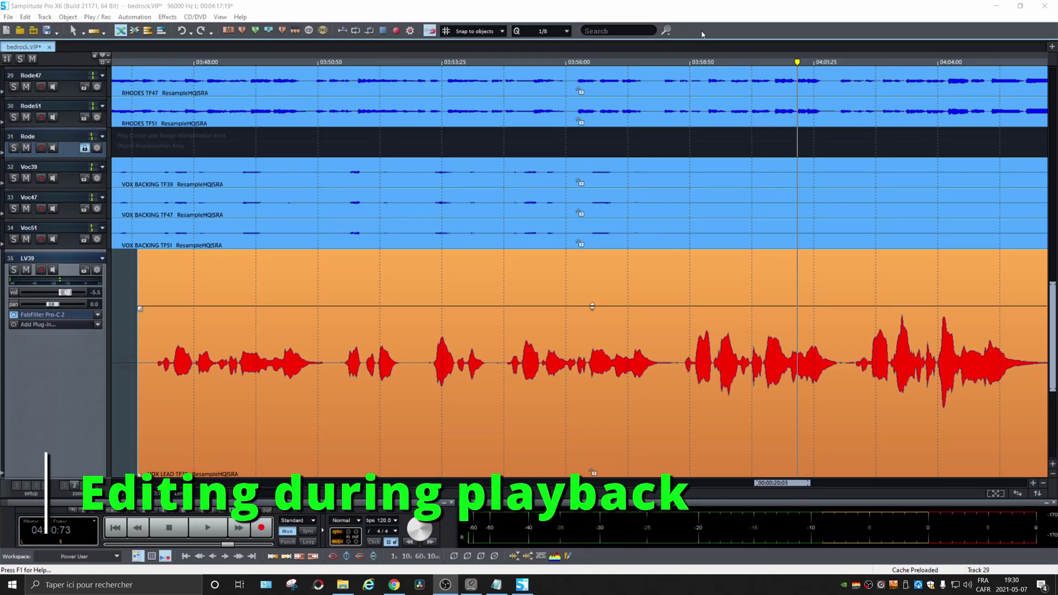
Customize the main toolbar by adding the editing-during-playback button after the search tool, and close the toolbar editor
{"action": "right_click", "coordinate": [702, 34]}
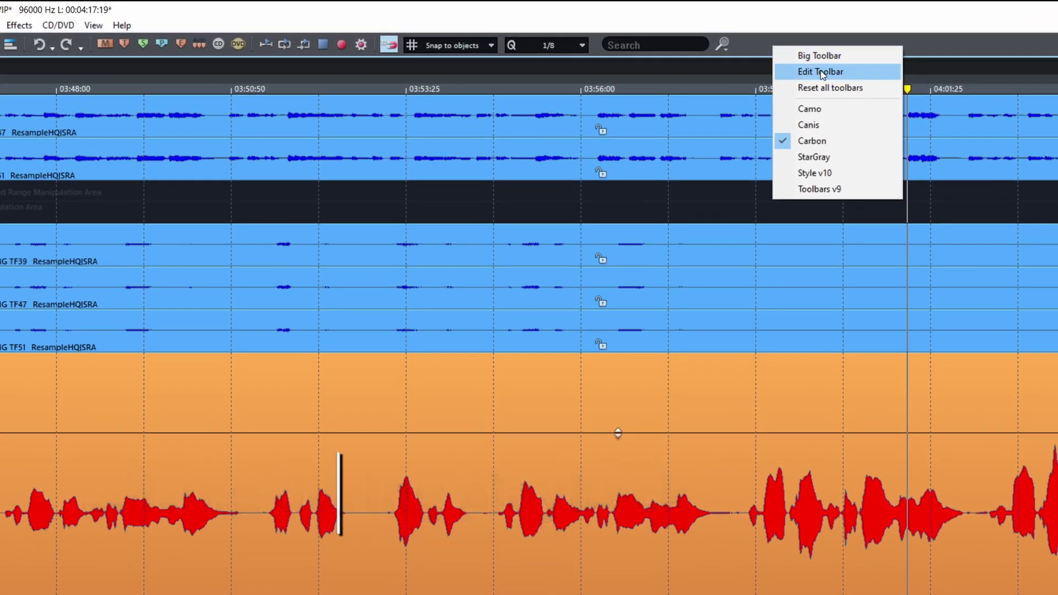
{"action": "left_click", "coordinate": [822, 72]}
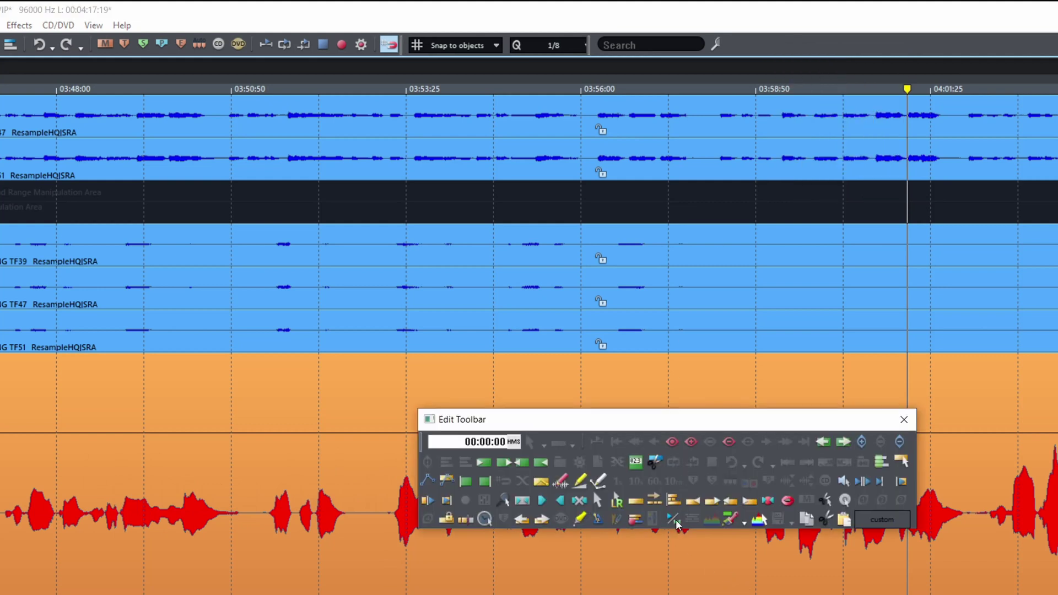
{"action": "left_click_drag", "start_coordinate": [677, 525], "coordinate": [548, 131]}
{"action": "left_click_drag", "start_coordinate": [762, 43], "coordinate": [762, 44]}
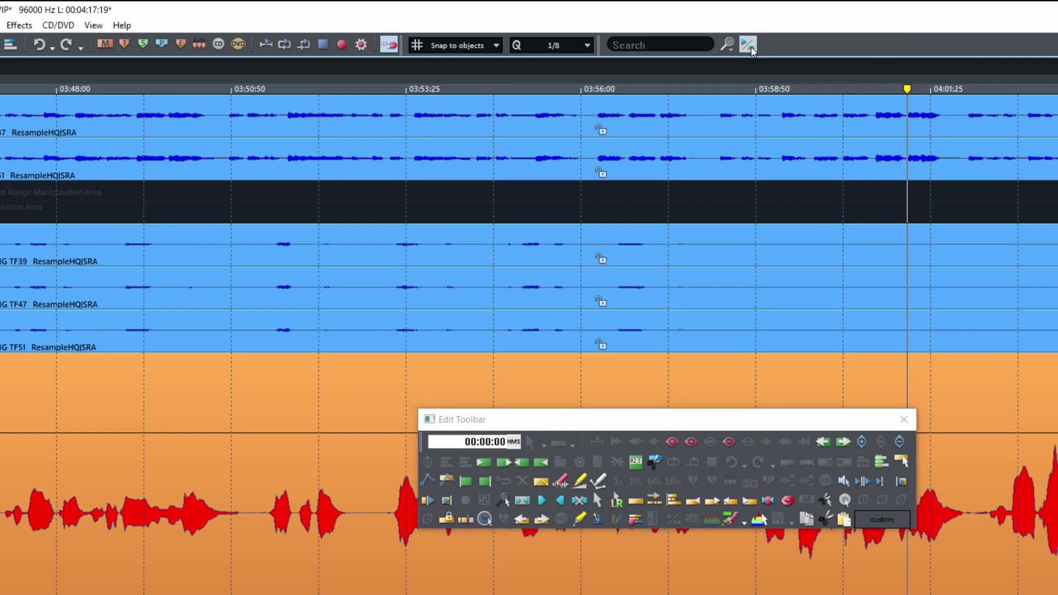
{"action": "left_click", "coordinate": [903, 419]}
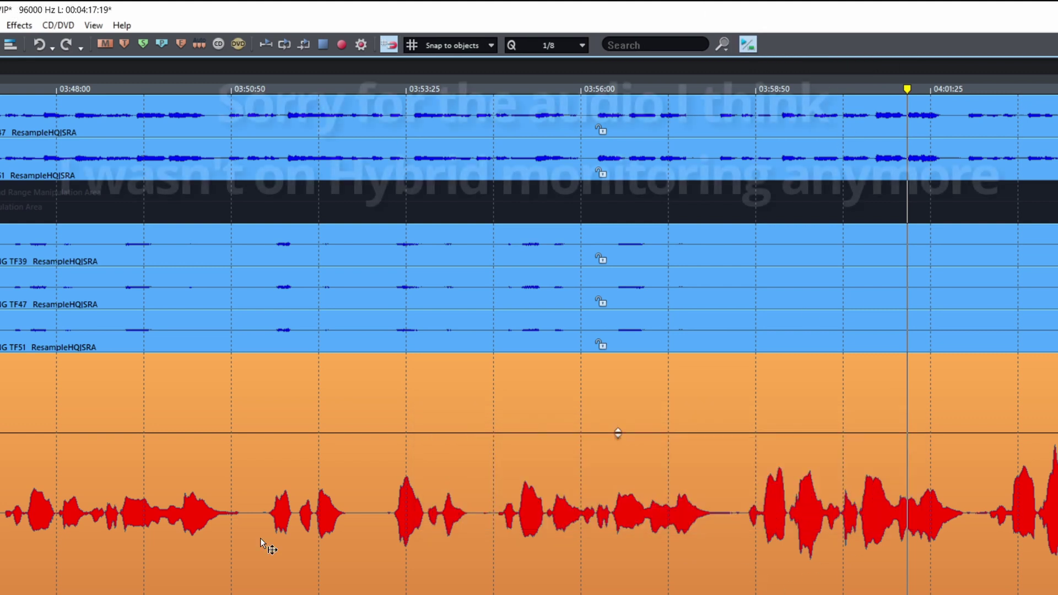
Play the soloed LV39 lead vocal track from 03:46:71, dismissing the feedback routing message
{"action": "key", "text": "space"}
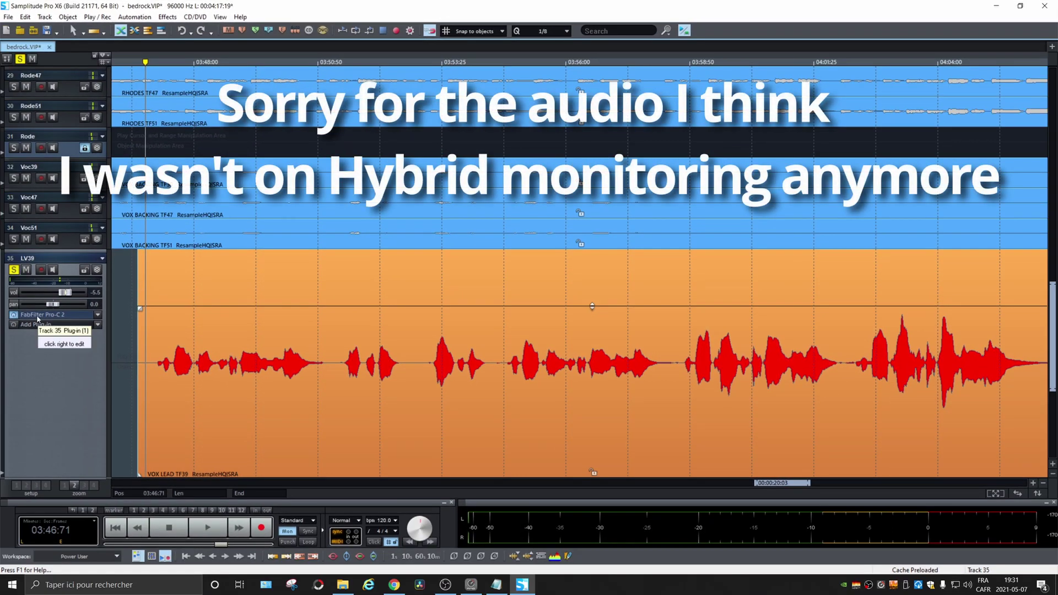
{"action": "left_click", "coordinate": [37, 318]}
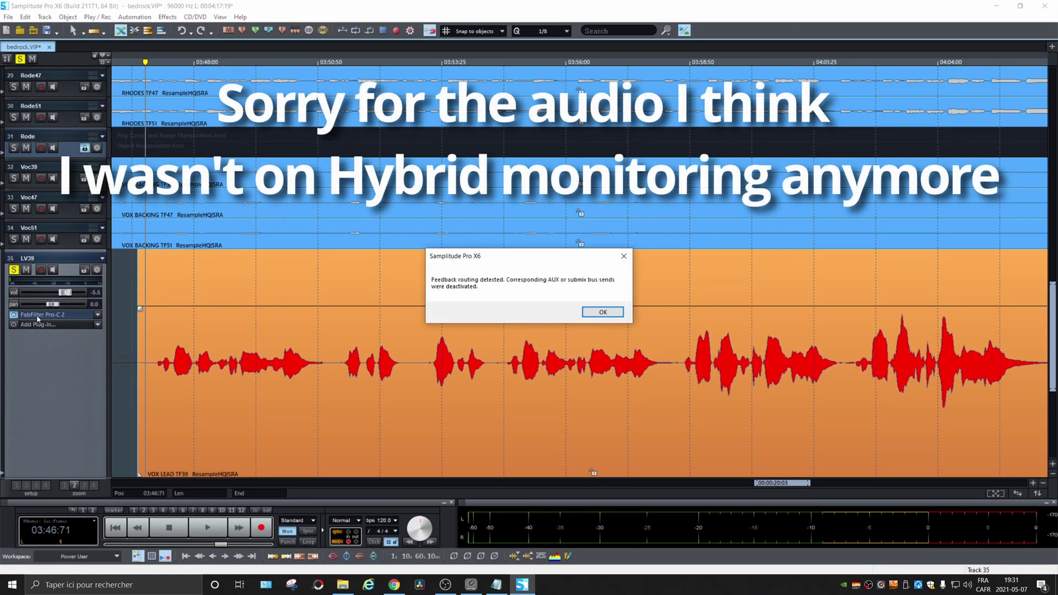
{"action": "left_click", "coordinate": [601, 311]}
{"action": "key", "text": "space"}
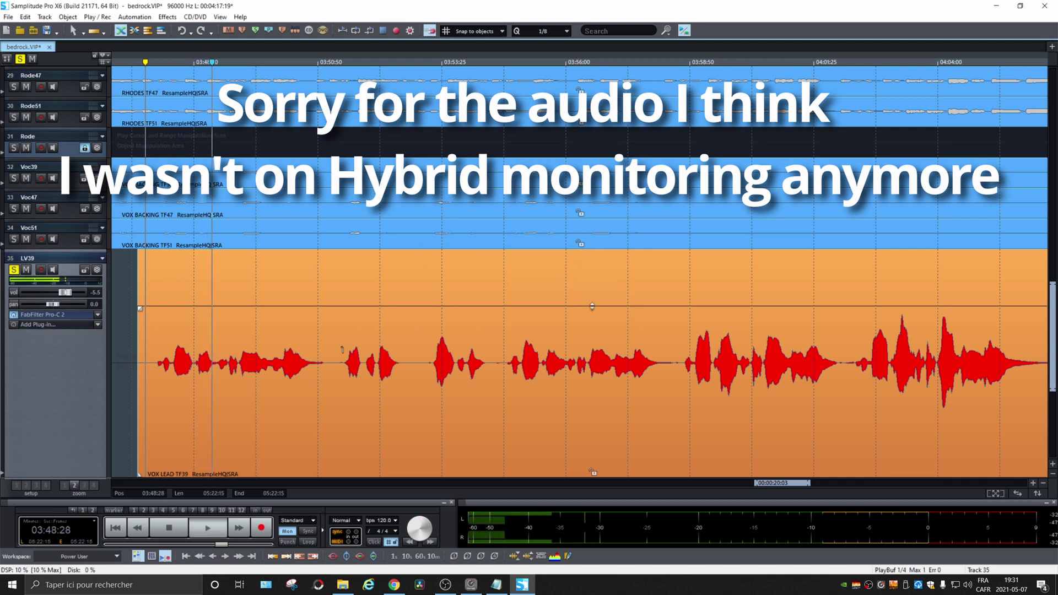
Cut two ranges out of the LV39 lead vocal during playback, about 1 second after 03:50:50 and about 4 seconds before 04:02:57
{"action": "left_click_drag", "start_coordinate": [342, 349], "coordinate": [398, 347]}
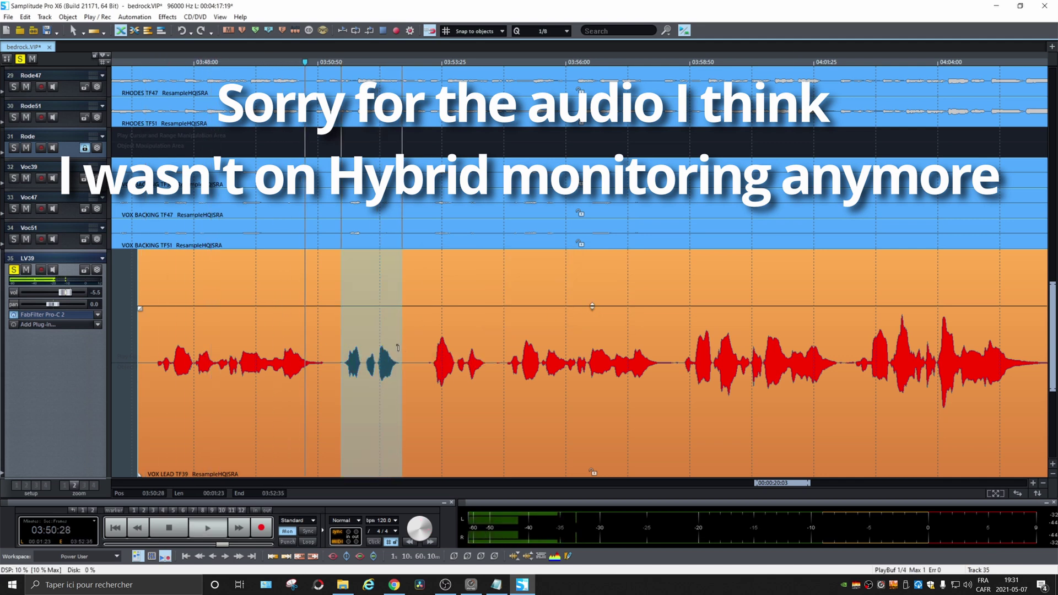
{"action": "key", "text": "Delete"}
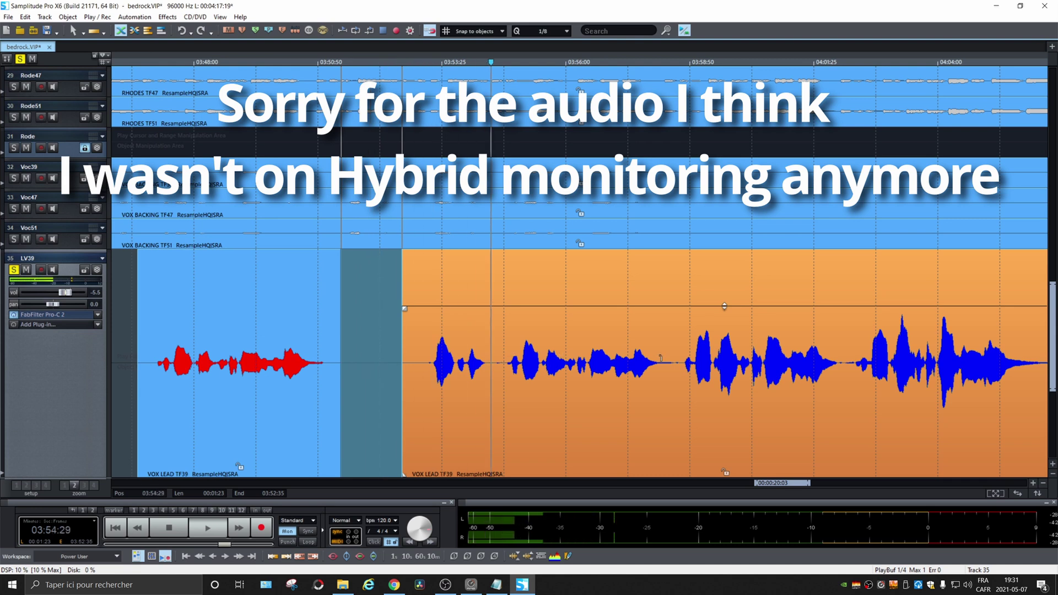
{"action": "left_click_drag", "start_coordinate": [683, 358], "coordinate": [880, 353]}
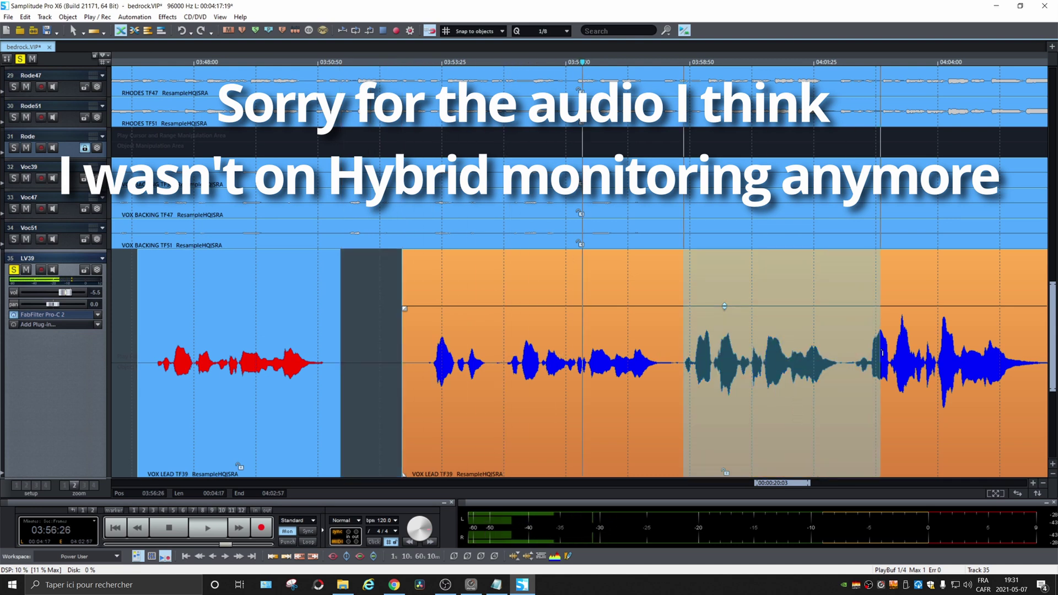
{"action": "key", "text": "Delete"}
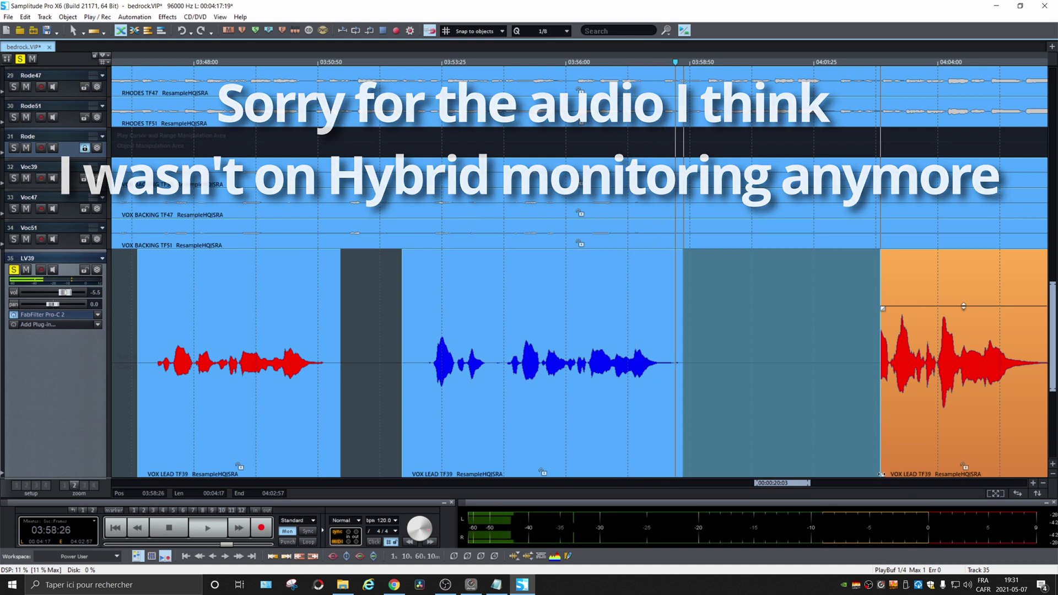
Extend the start of the last lead vocal object back into the deleted gap, select the short phrase near 03:53:25, and stop playback
{"action": "left_click_drag", "start_coordinate": [881, 473], "coordinate": [734, 474]}
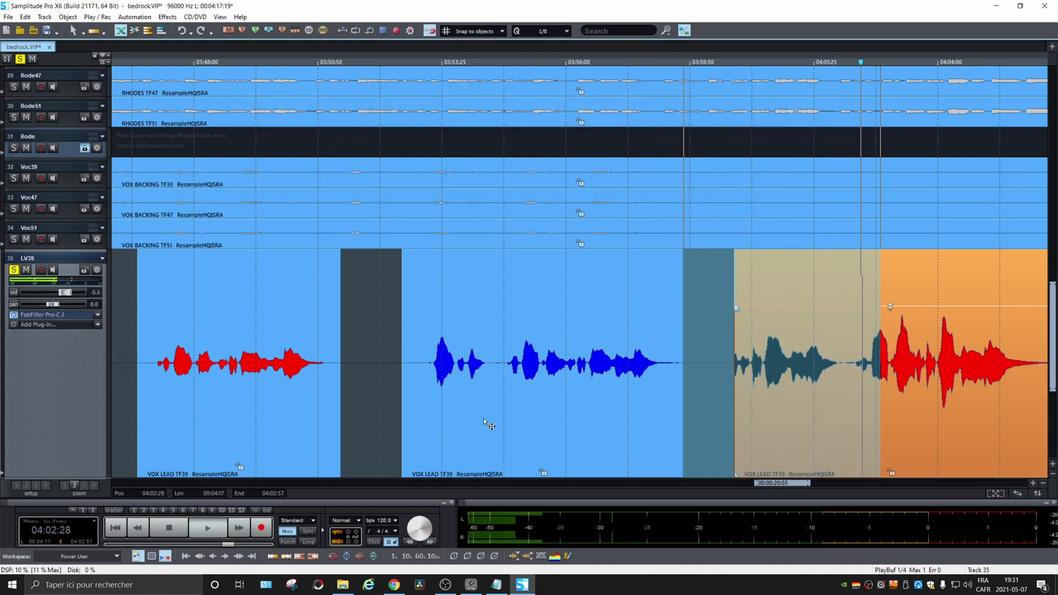
{"action": "left_click_drag", "start_coordinate": [485, 407], "coordinate": [417, 354]}
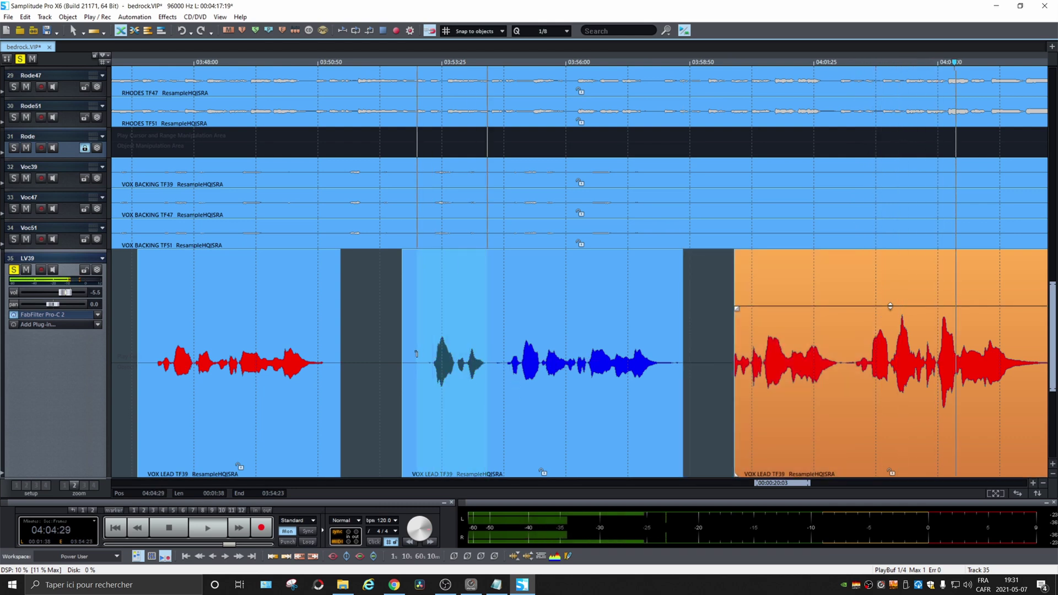
{"action": "key", "text": "space"}
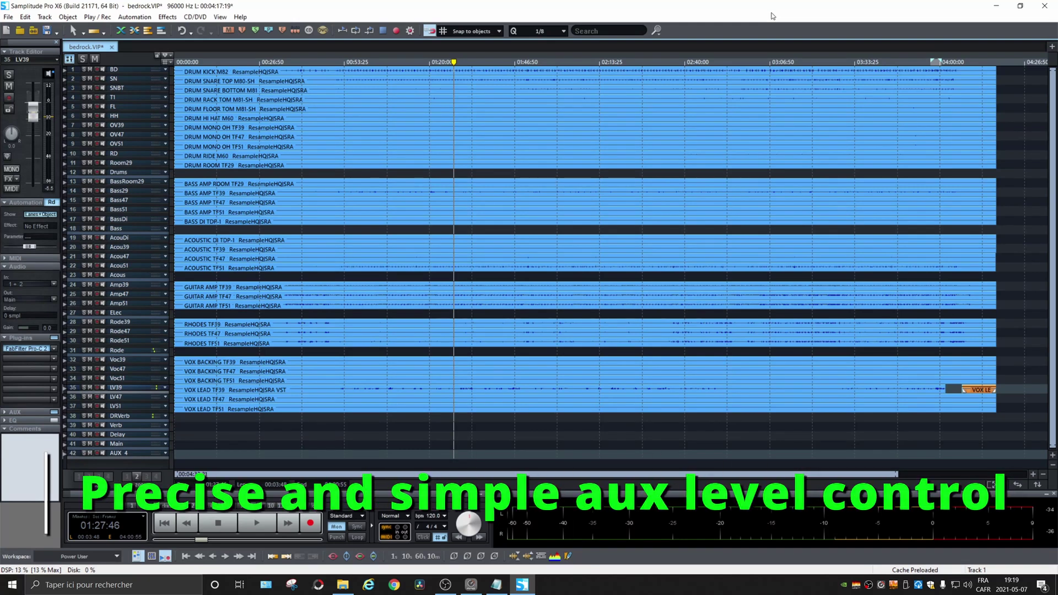
Open the mixer maximized and put the Verb aux sends on the channel faders
{"action": "key", "text": "m"}
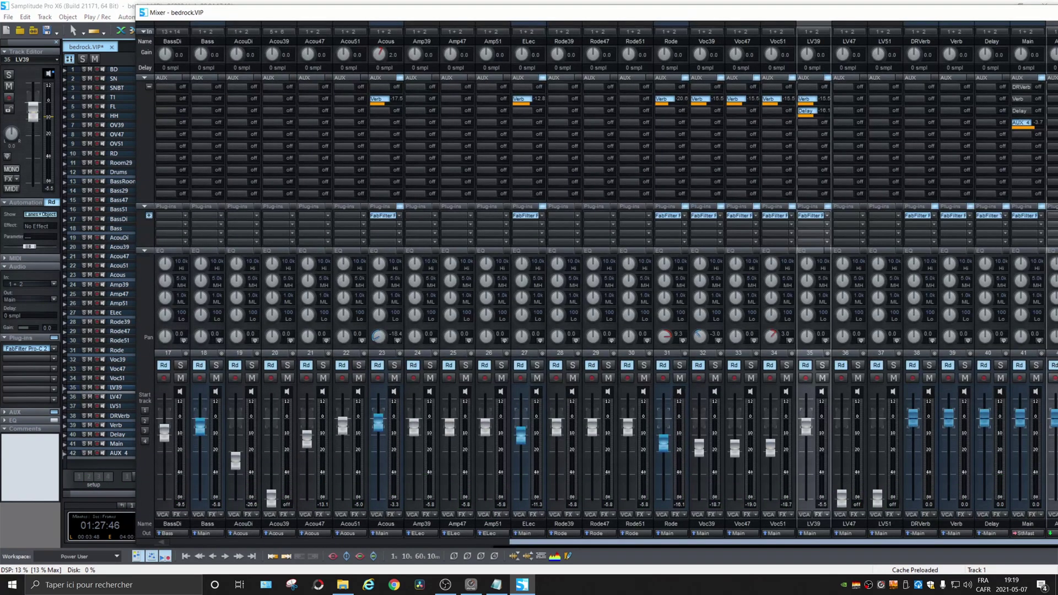
{"action": "double_click", "coordinate": [896, 14]}
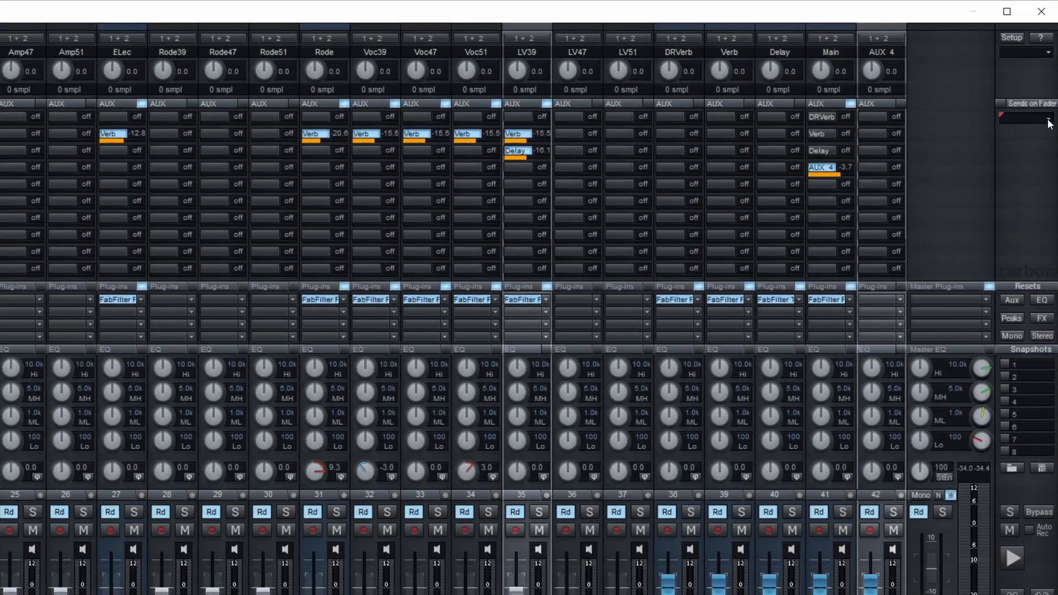
{"action": "left_click", "coordinate": [1034, 84]}
{"action": "left_click", "coordinate": [1002, 181]}
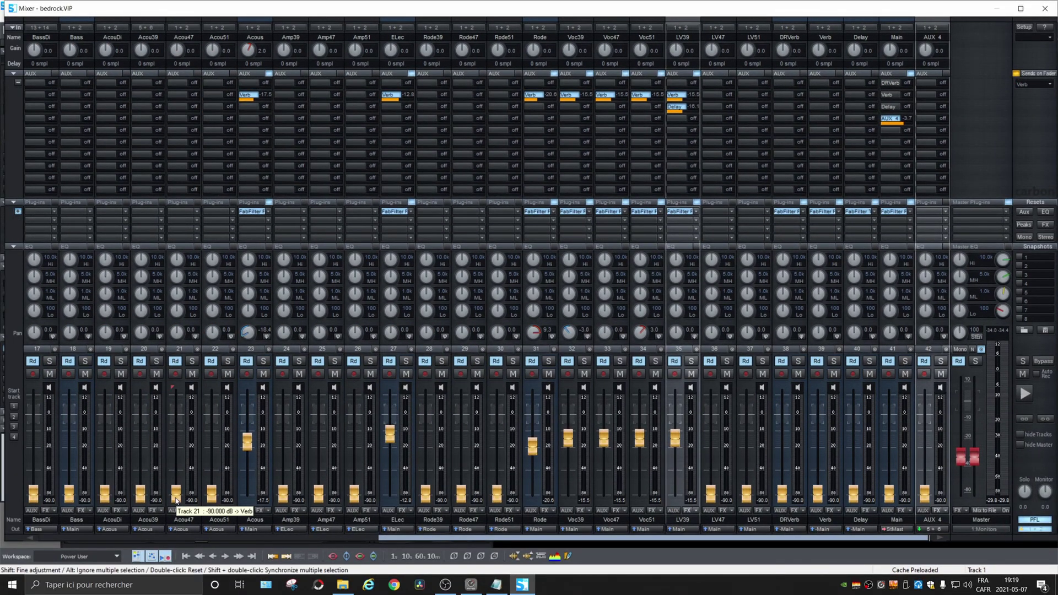
Try lowering the Verb send on the Acou47 channel with its fader and select the AcouDi channel
{"action": "mouse_move", "coordinate": [177, 497]}
{"action": "left_mouse_down"}
{"action": "mouse_move", "coordinate": [181, 436]}
{"action": "mouse_move", "coordinate": [195, 414]}
{"action": "mouse_move", "coordinate": [178, 457]}
{"action": "mouse_move", "coordinate": [176, 507]}
{"action": "left_mouse_up"}
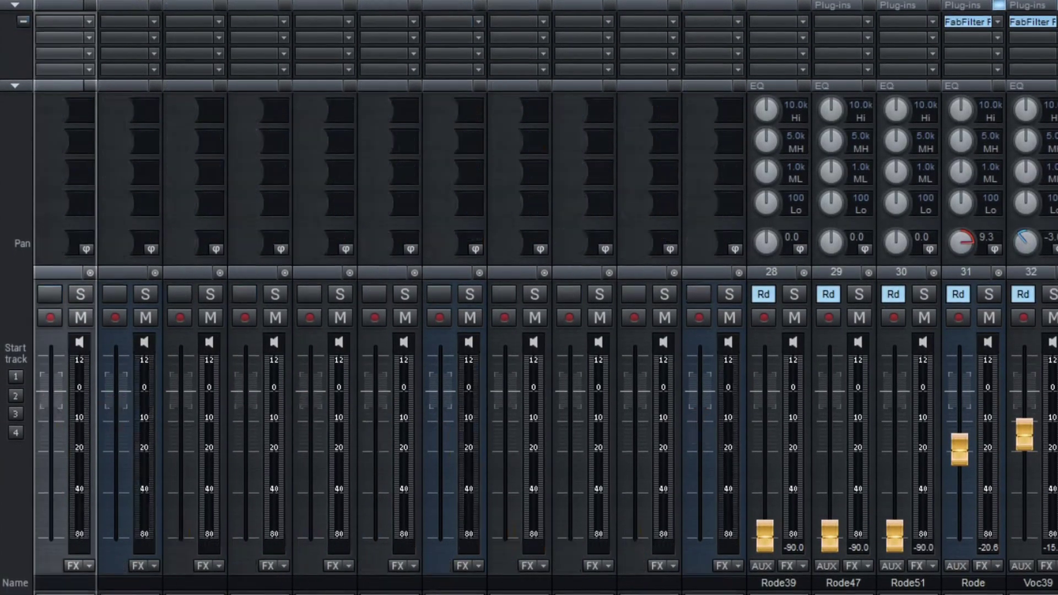
{"action": "left_click", "coordinate": [195, 581]}
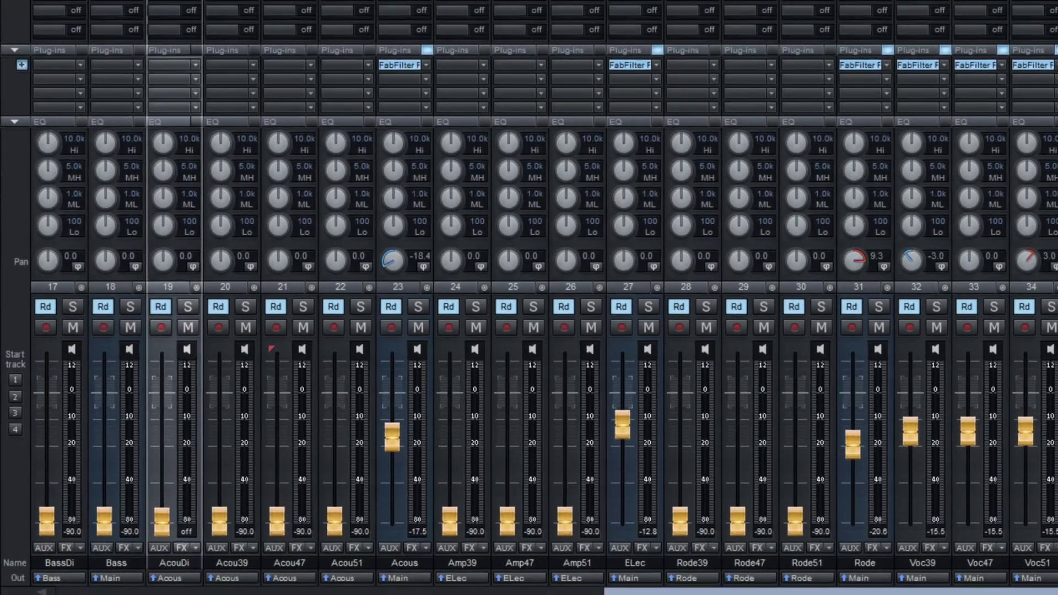
Switch the sends on the faders to DRVerb and bring the drum channels starting at BD into view
{"action": "left_click", "coordinate": [1049, 83]}
{"action": "left_click", "coordinate": [1030, 106]}
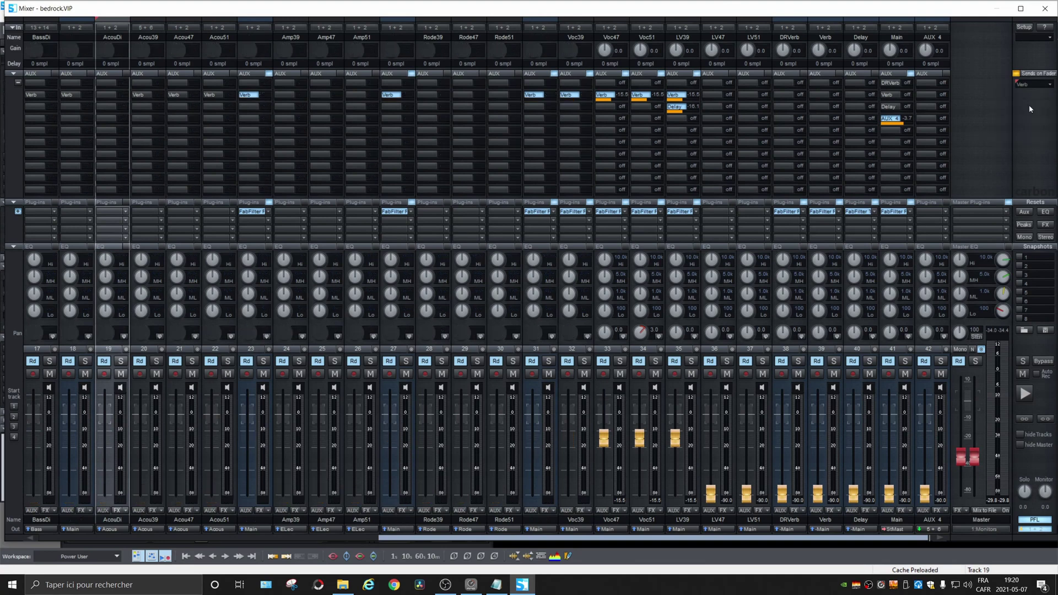
{"action": "left_click_drag", "start_coordinate": [527, 539], "coordinate": [143, 551]}
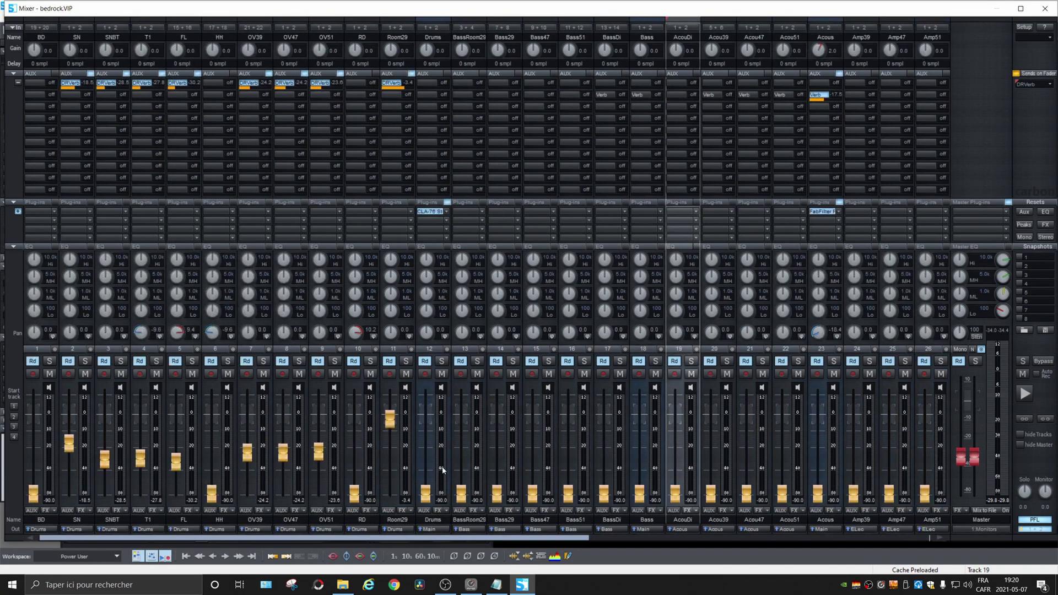